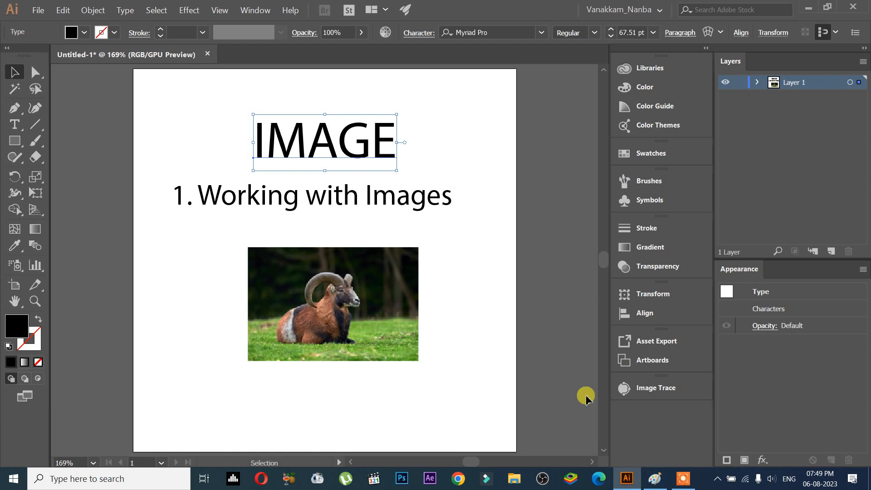
Switch to Paint and annotate the topics list, circling the IMAGES title and underlining the first item.
left_click(653, 479)
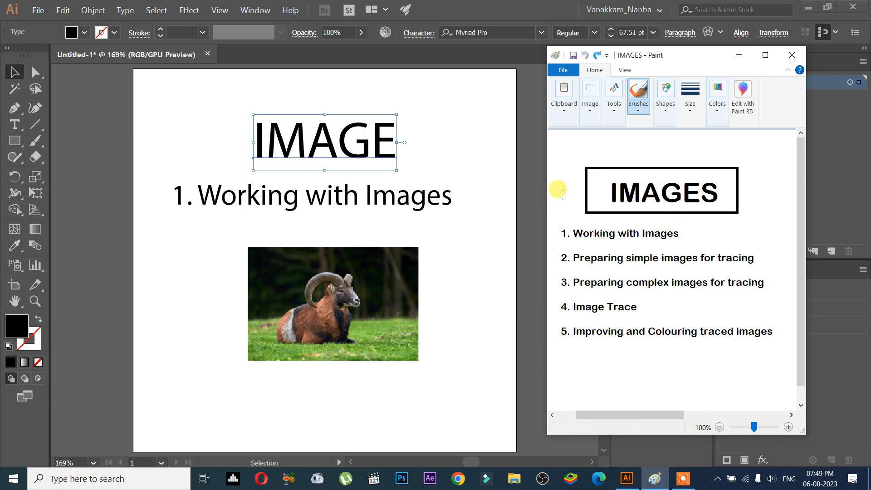
mouse_move(566, 179)
left_mouse_down()
mouse_move(718, 164)
mouse_move(752, 189)
mouse_move(728, 203)
mouse_move(610, 208)
mouse_move(567, 193)
mouse_move(582, 173)
left_mouse_up()
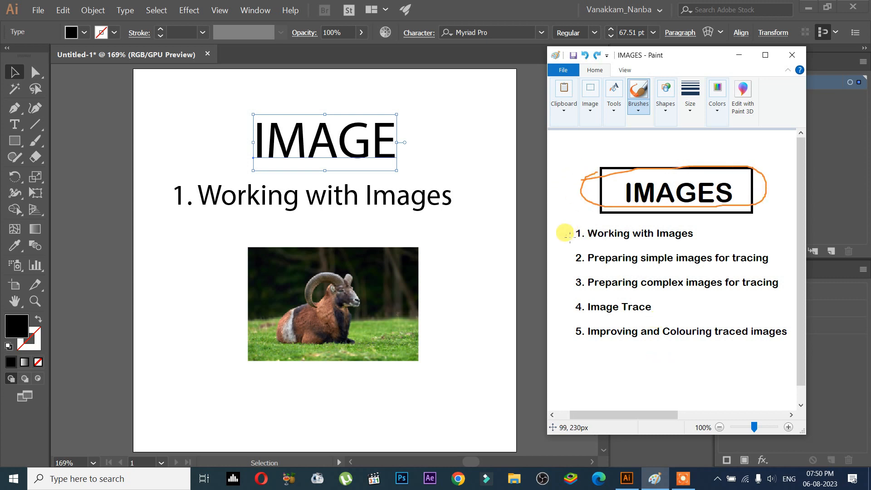
mouse_move(564, 233)
left_mouse_down()
mouse_move(588, 220)
mouse_move(608, 245)
mouse_move(689, 244)
left_mouse_up()
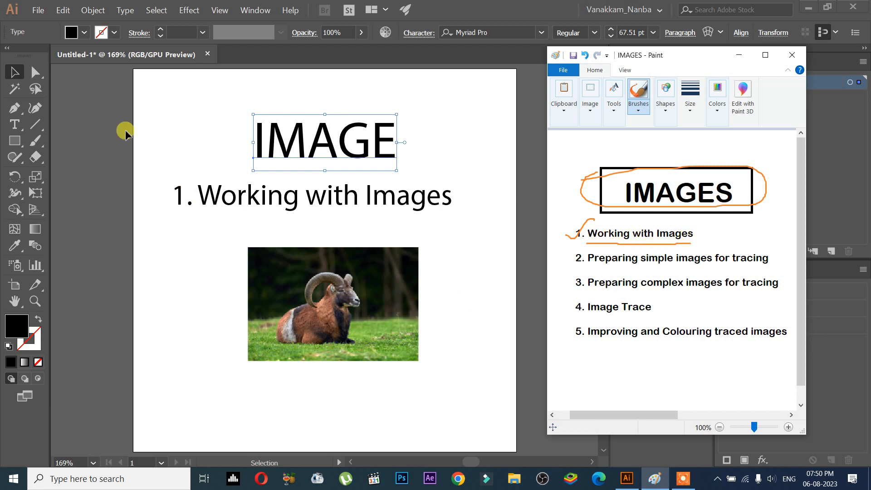
Select the goat photo on the artboard and delete it.
left_click(15, 68)
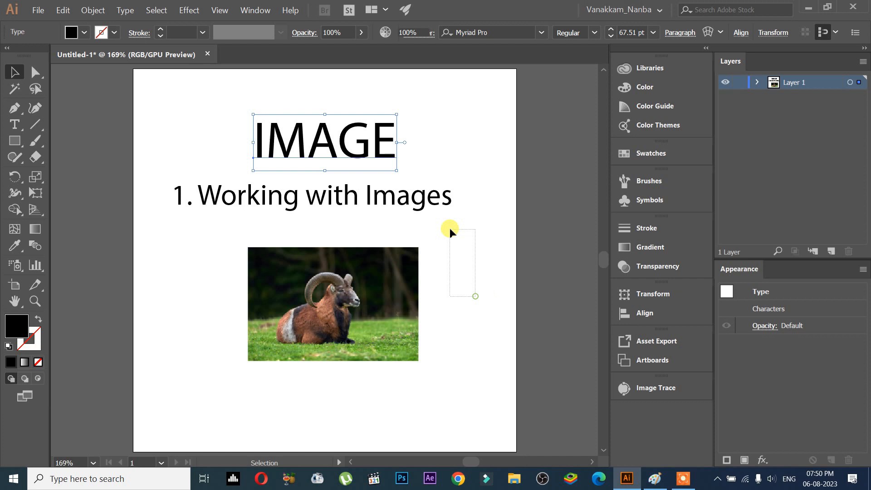
left_click_drag(450, 228, 451, 230)
left_click_drag(482, 290, 311, 401)
key("Delete")
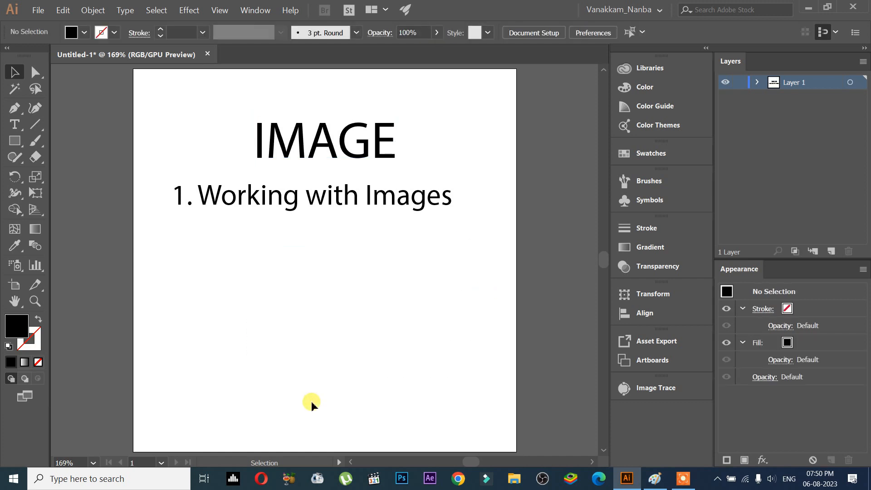
left_click(282, 213)
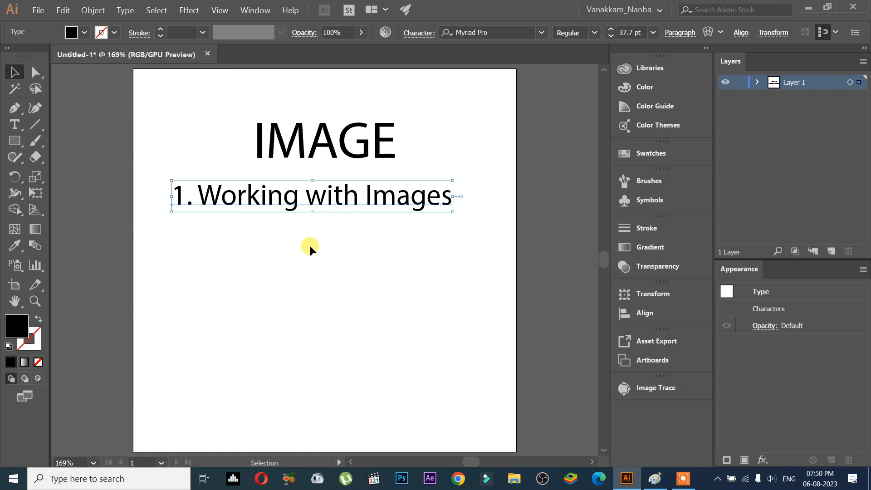
left_click(320, 278)
left_click(257, 198)
left_click(252, 246)
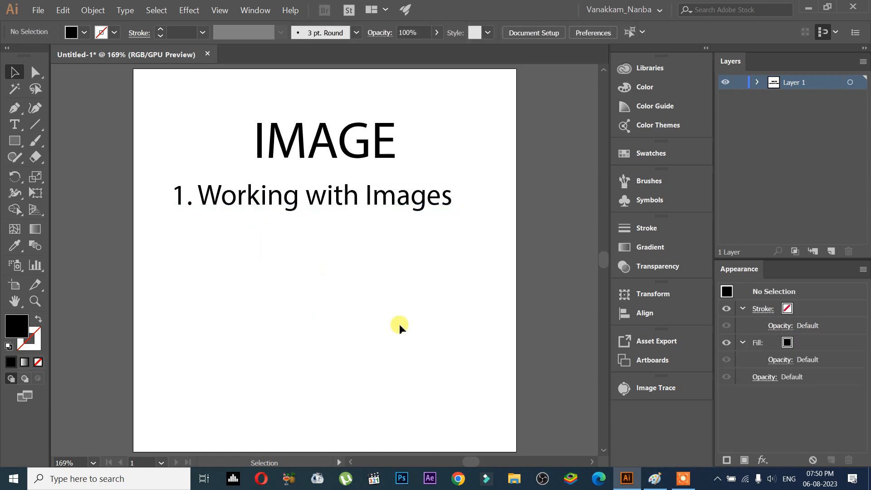
left_click(263, 249)
Drag the big-european-moufflon-nature-habitat photo from the file folder onto the artboard.
left_click(514, 478)
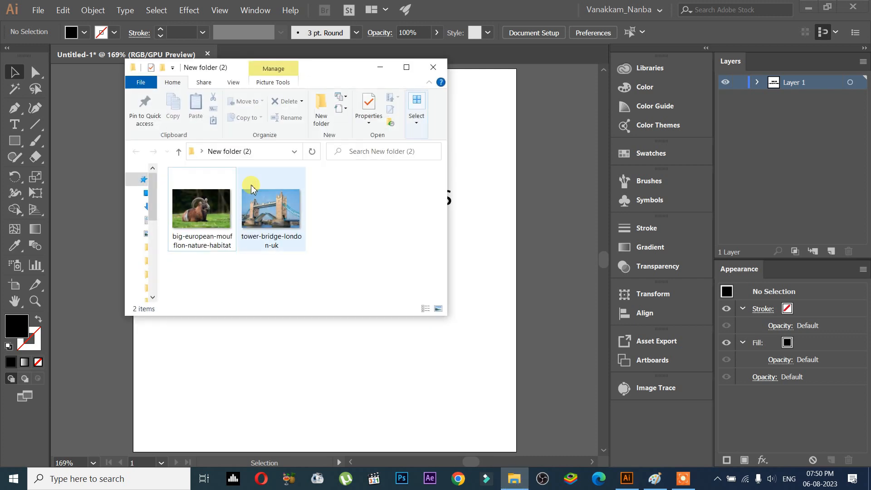
left_click(201, 209)
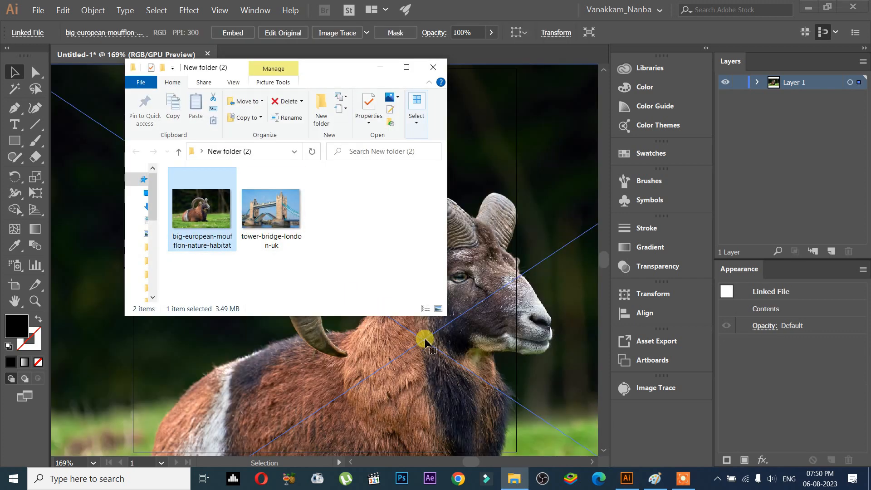
left_click(485, 335)
left_click_drag(491, 335, 308, 254)
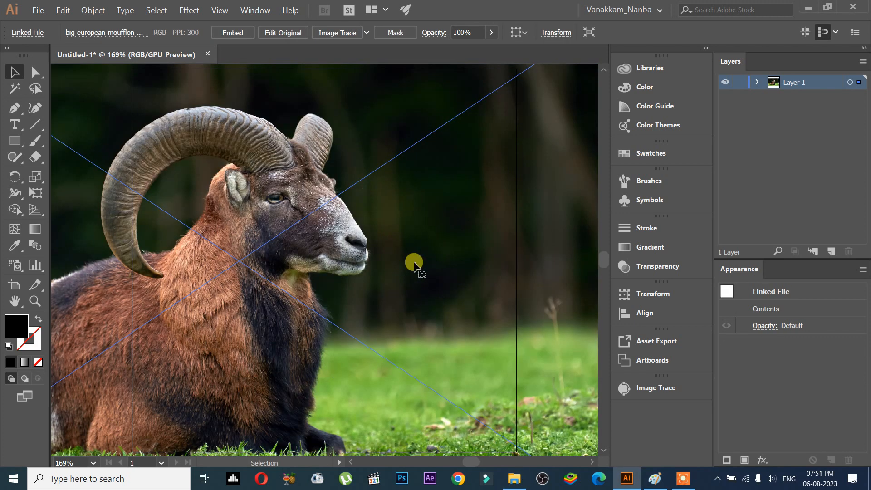
Try moving and resizing the dropped goat photo, then delete it.
left_click_drag(413, 263, 424, 323)
left_click_drag(486, 264, 400, 307)
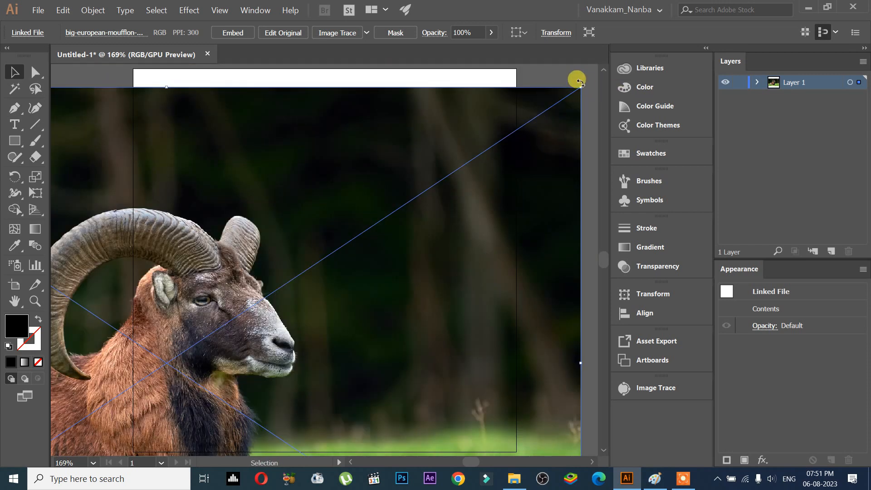
left_click_drag(445, 210, 499, 177)
key("ctrl+z")
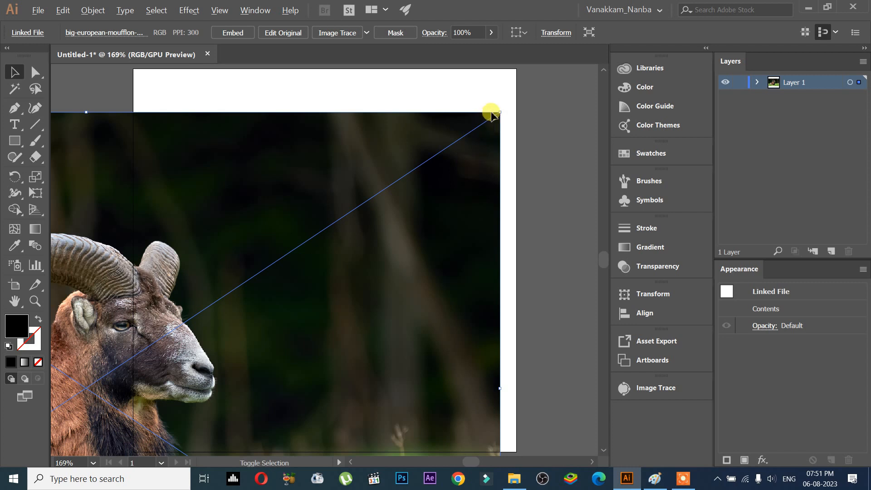
left_click_drag(499, 111, 271, 265)
left_click_drag(206, 333, 451, 206)
left_click_drag(402, 248, 322, 302)
key("Delete")
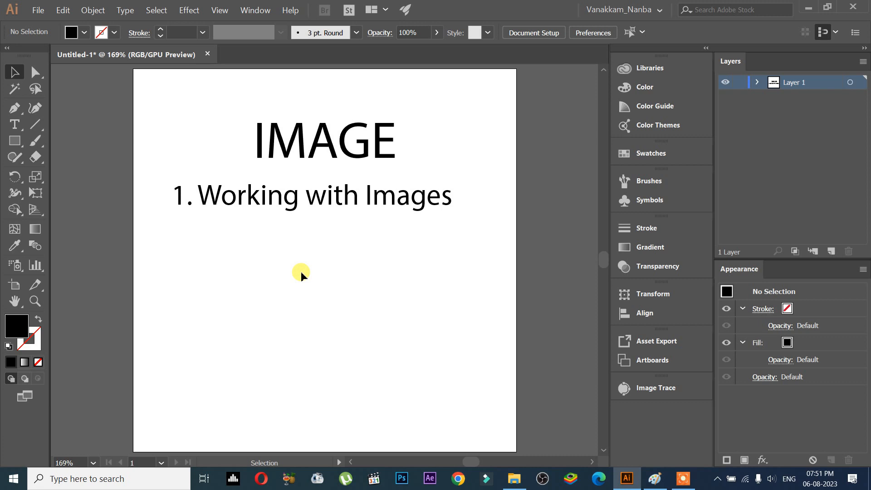
Place the tower-bridge-london-uk image at its original size with a single click below the subheading.
left_click(39, 13)
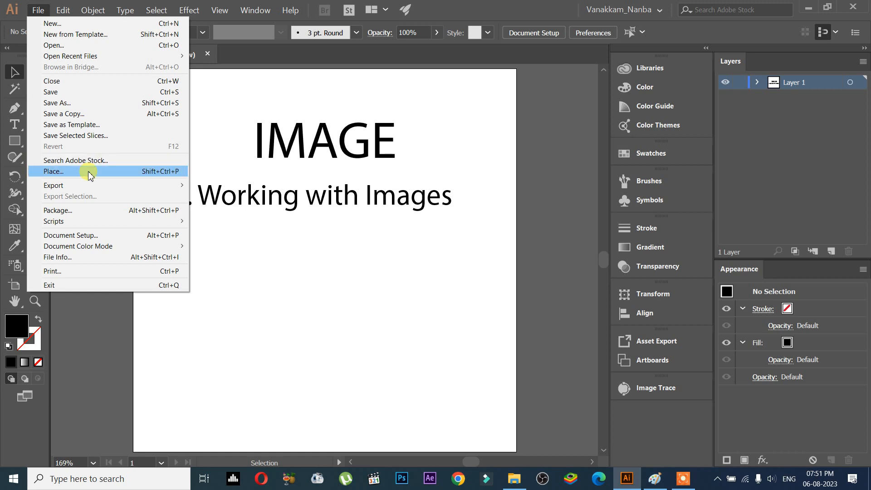
left_click(126, 174)
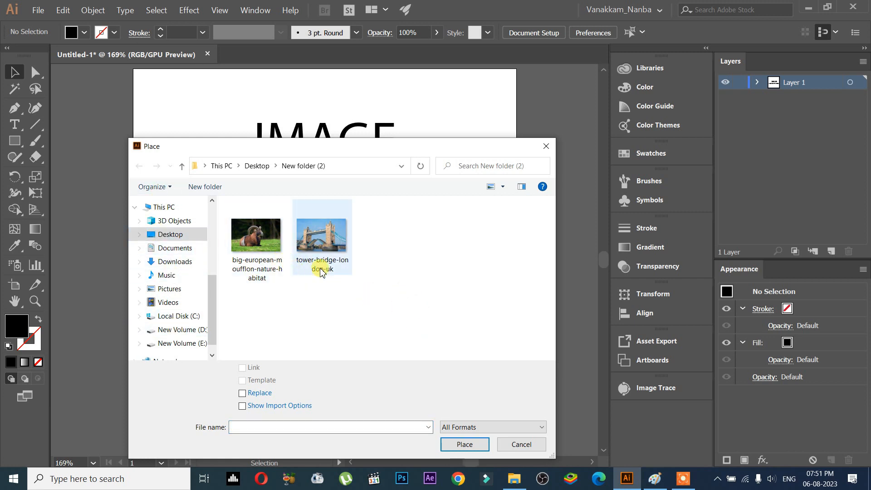
left_click_drag(407, 272, 122, 144)
left_click(398, 268)
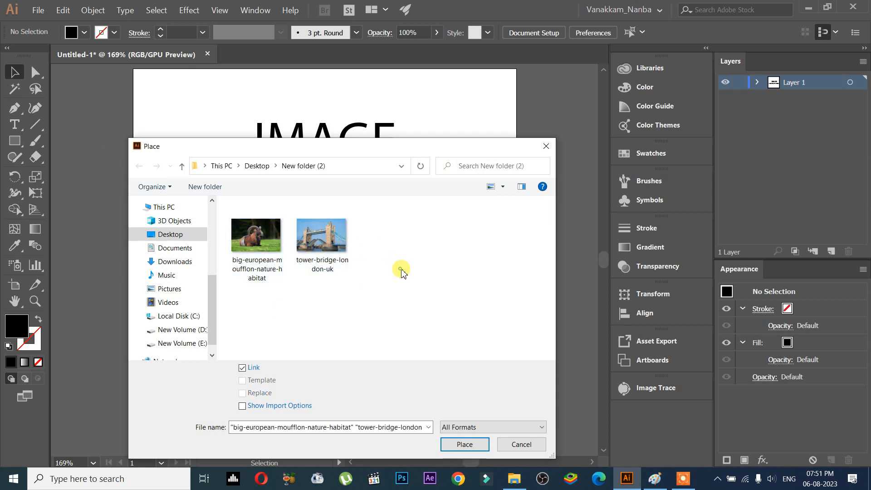
left_click(319, 235)
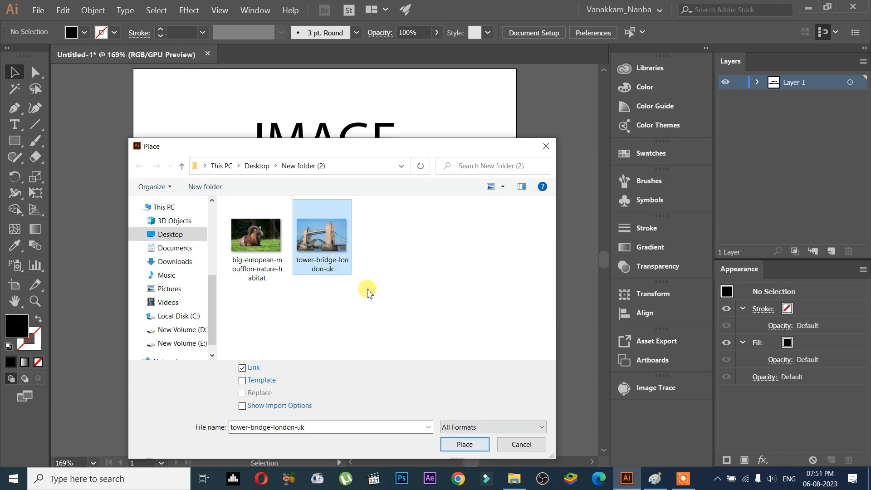
left_click(472, 448)
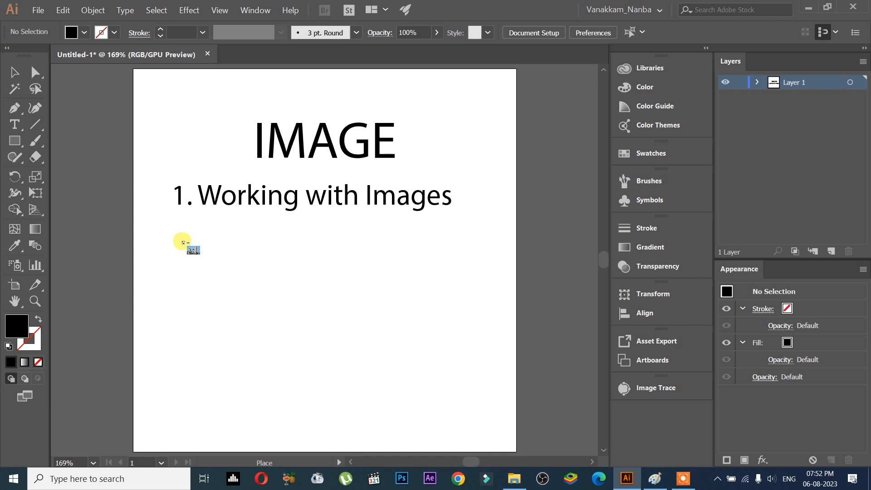
left_click(182, 241)
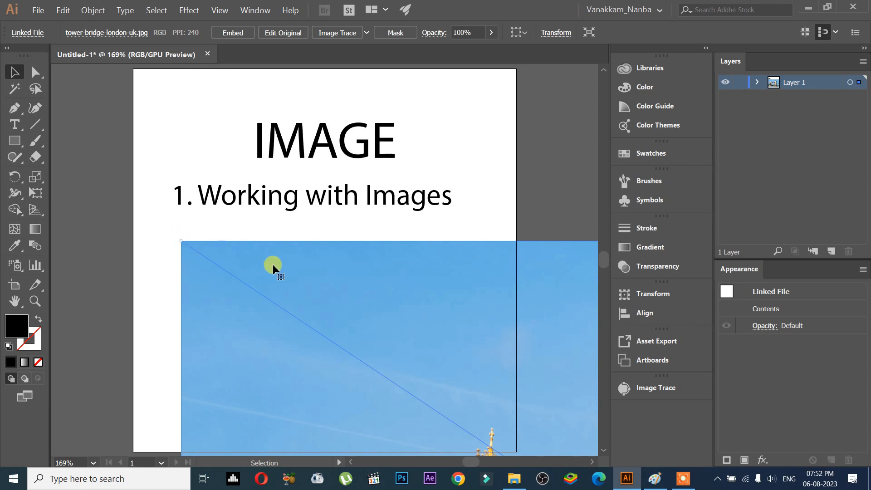
Delete the oversized bridge image.
scroll(280, 268, "down", 1)
key("space")
left_click_drag(402, 315, 324, 240)
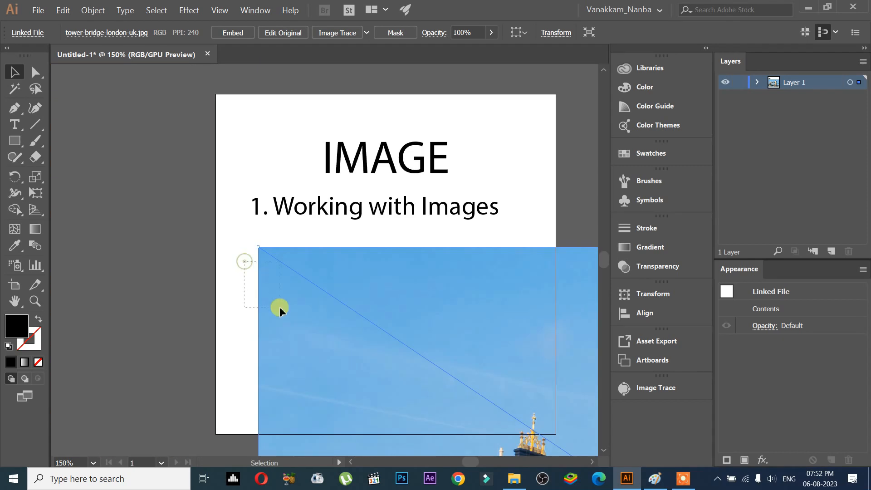
key("Delete")
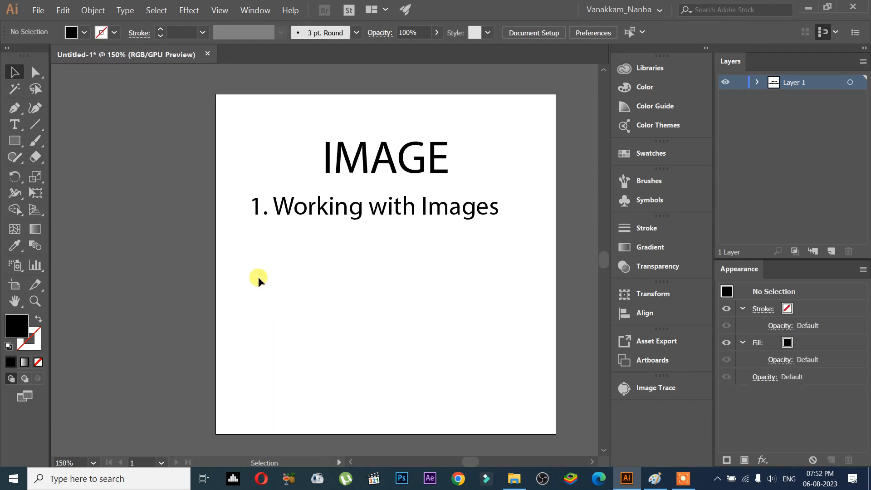
Place the tower-bridge-london-uk image again, dragging a frame below the subheading to size it.
left_click(38, 15)
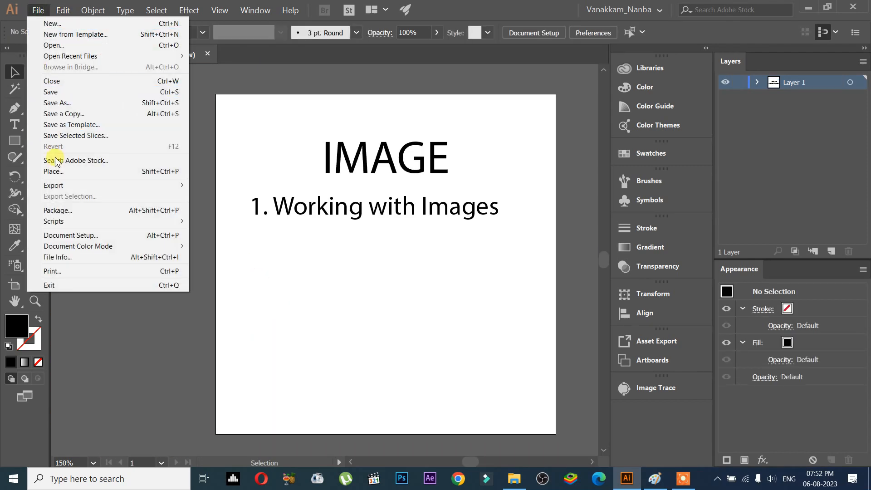
left_click(75, 176)
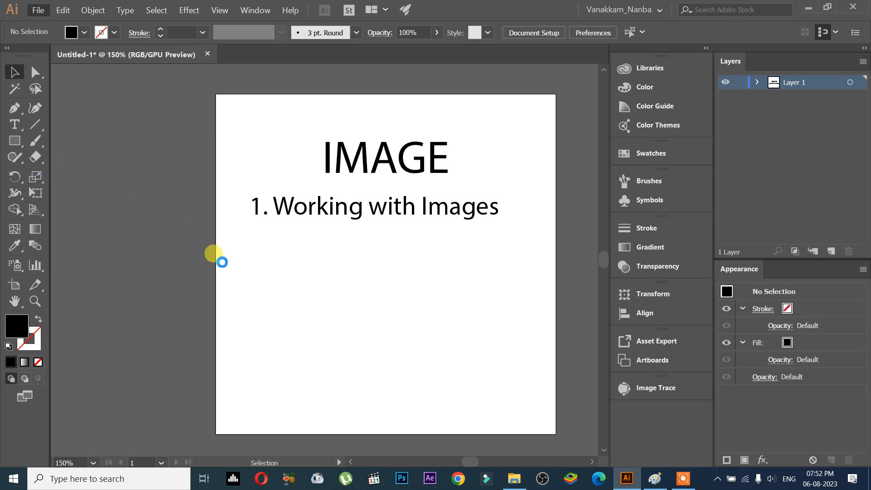
left_click(328, 236)
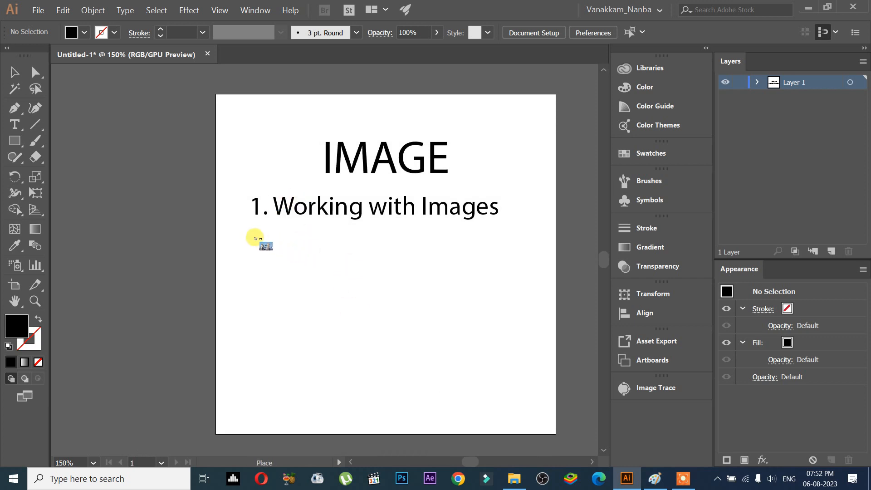
left_click_drag(254, 233, 517, 404)
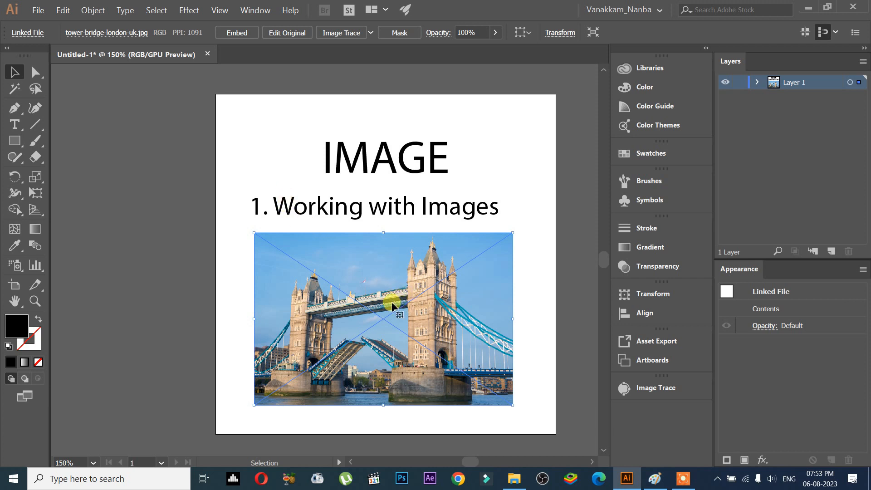
scroll(393, 306, "up", 3)
left_click_drag(408, 356, 334, 311)
scroll(397, 245, "down", 1)
scroll(353, 317, "down", 1)
left_click_drag(363, 248, 373, 295)
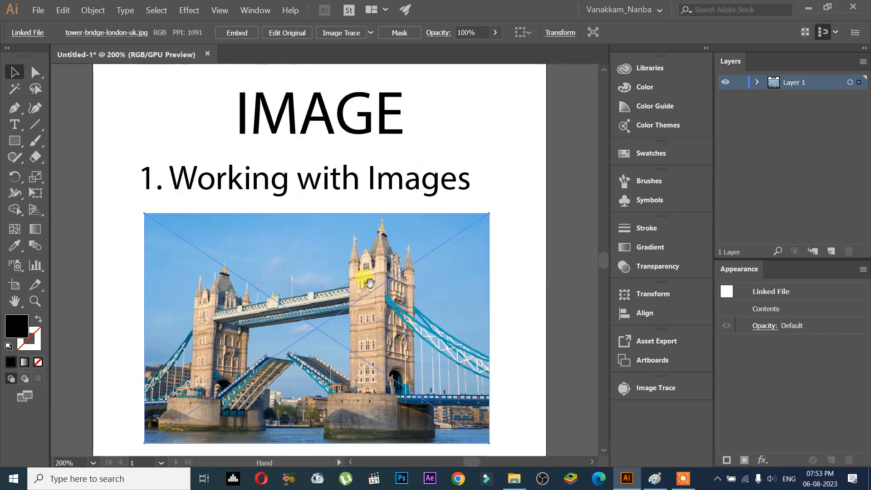
scroll(374, 289, "down", 1)
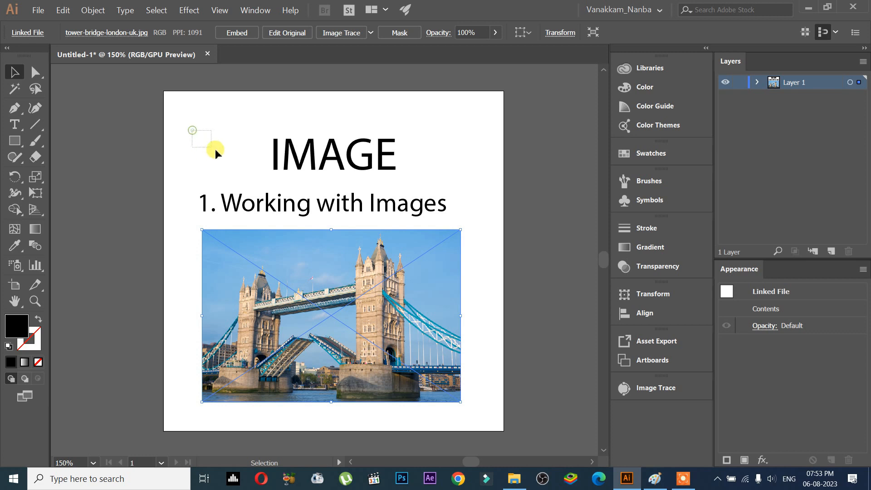
left_click_drag(246, 173, 246, 173)
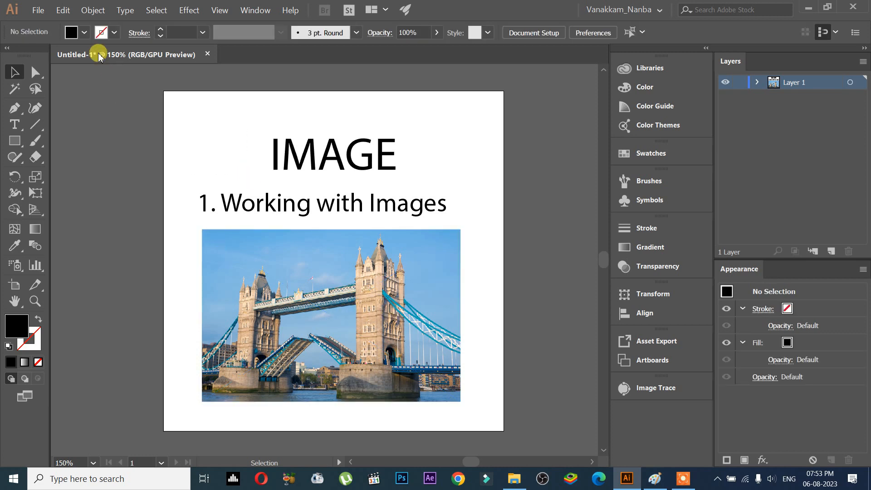
left_click(62, 10)
mouse_move(38, 10)
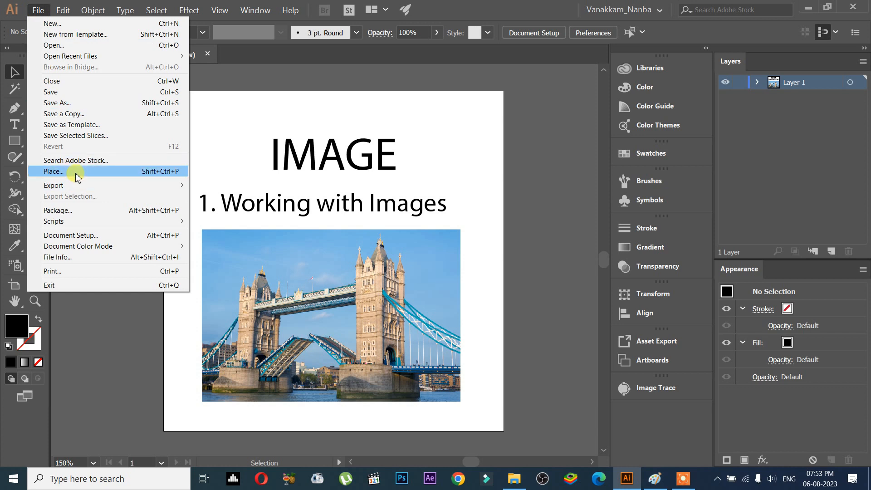
left_click(511, 275)
Move the IMAGE title and the subheading up toward the top of the artboard.
left_click(388, 175)
left_click_drag(388, 175, 387, 137)
left_click_drag(407, 200, 404, 152)
Drag the tower-bridge-london-uk photo from the file folder onto the artboard and delete it.
left_click(512, 476)
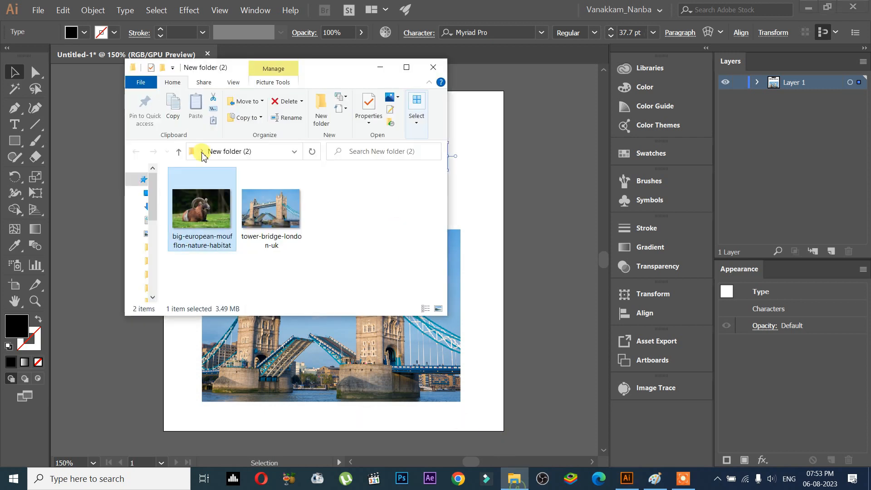
left_click_drag(253, 210, 402, 308)
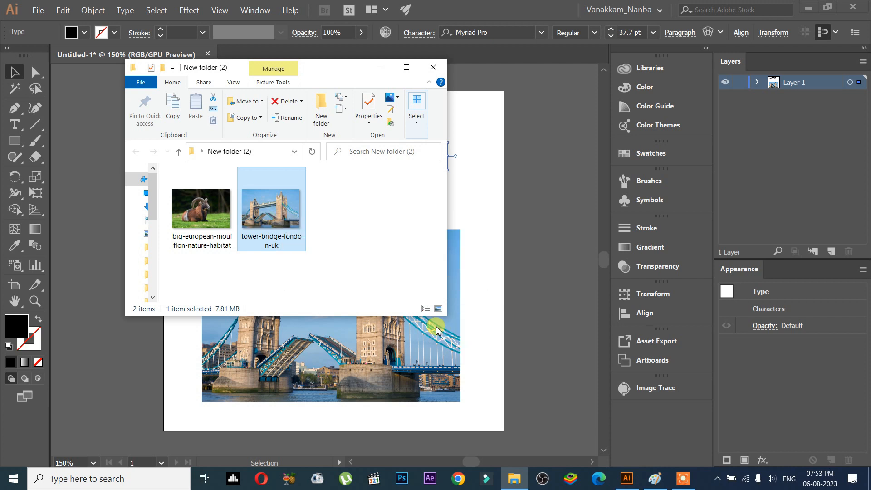
left_click_drag(435, 328, 438, 327)
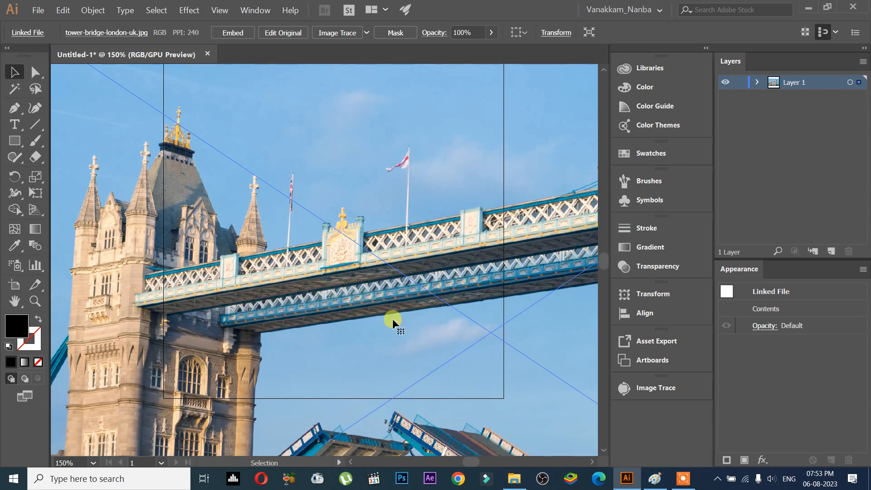
key("Delete")
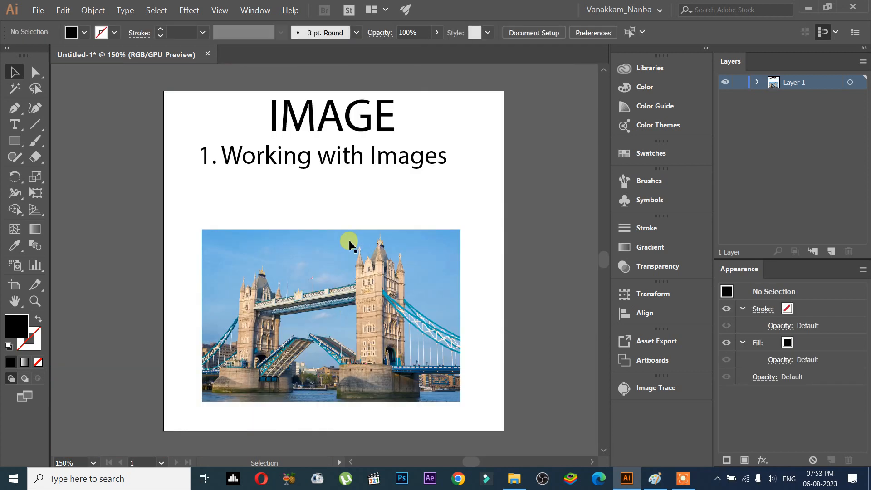
Move the bridge image up, closer to the subheading.
left_click_drag(357, 216, 362, 261)
left_click_drag(362, 260, 363, 230)
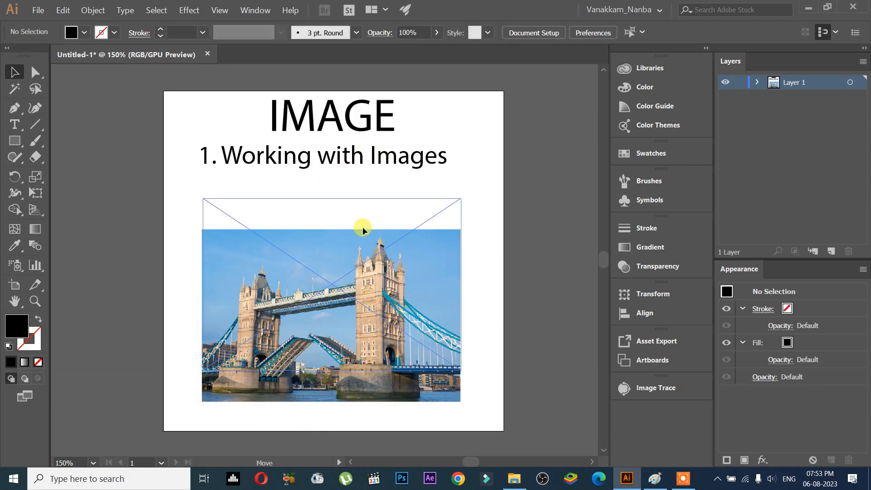
left_click(274, 164)
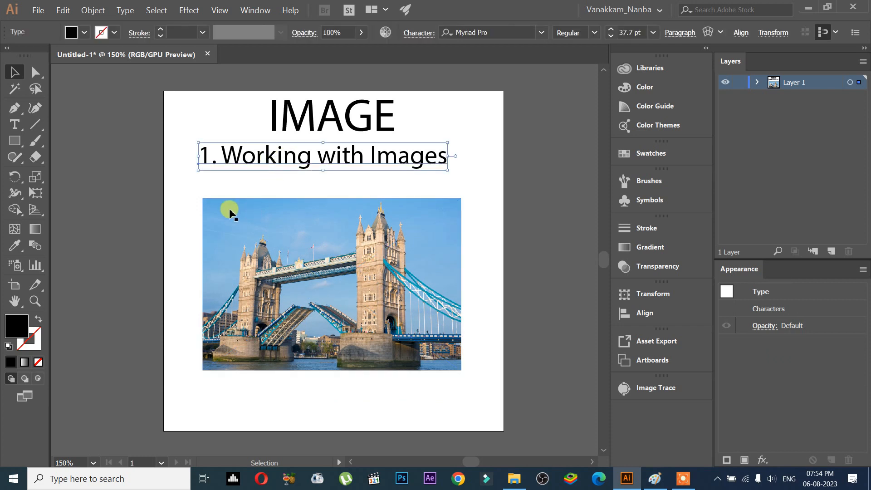
left_click(38, 10)
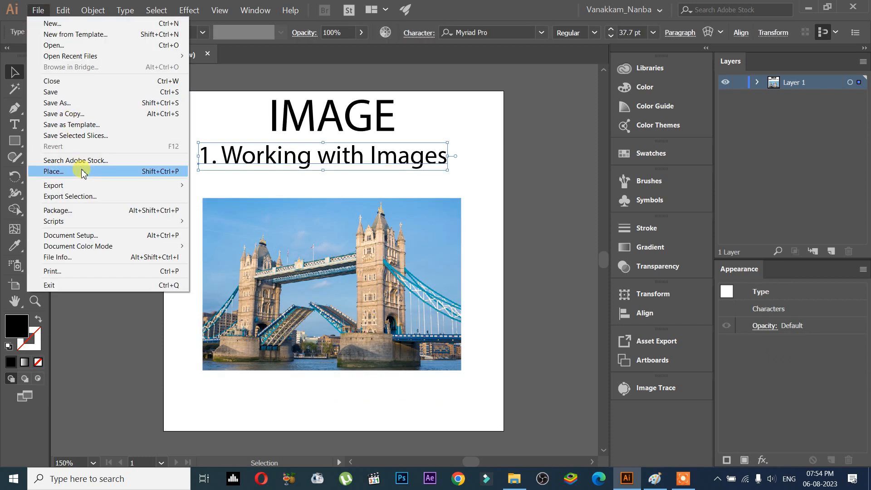
left_click(230, 185)
left_click(296, 240)
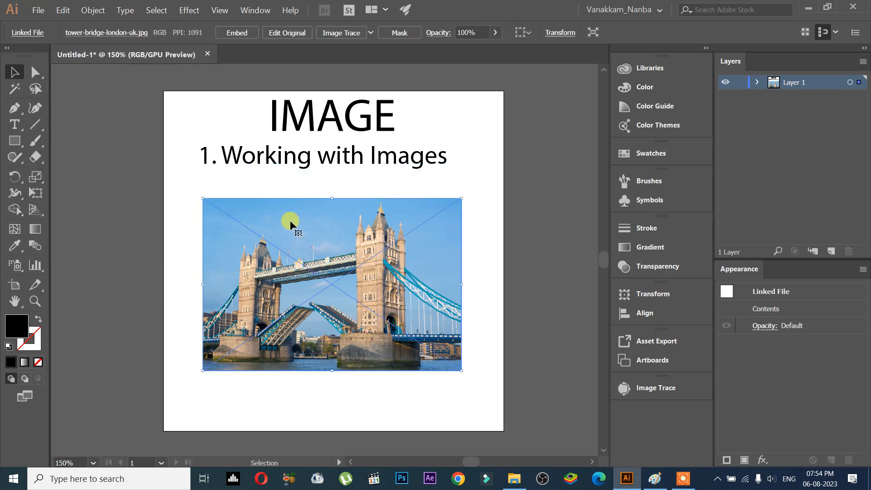
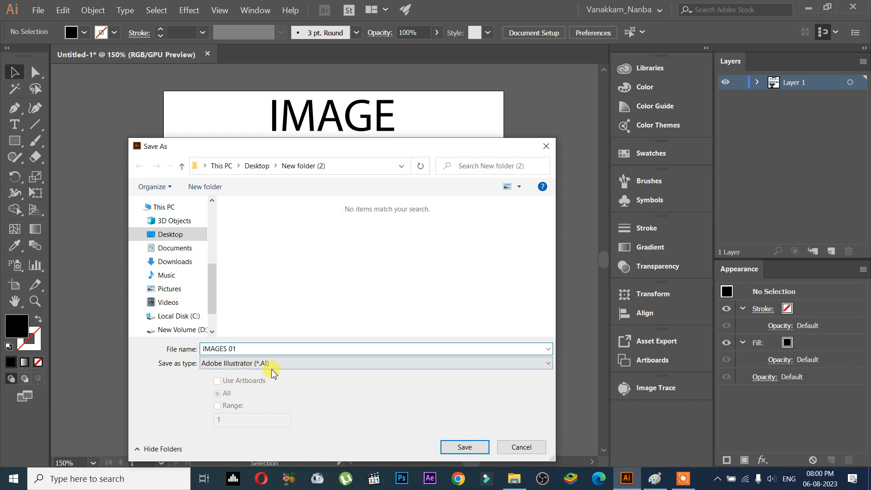
Save the document as IMAGES 01 in Adobe Illustrator format with Illustrator CC version.
left_click(472, 445)
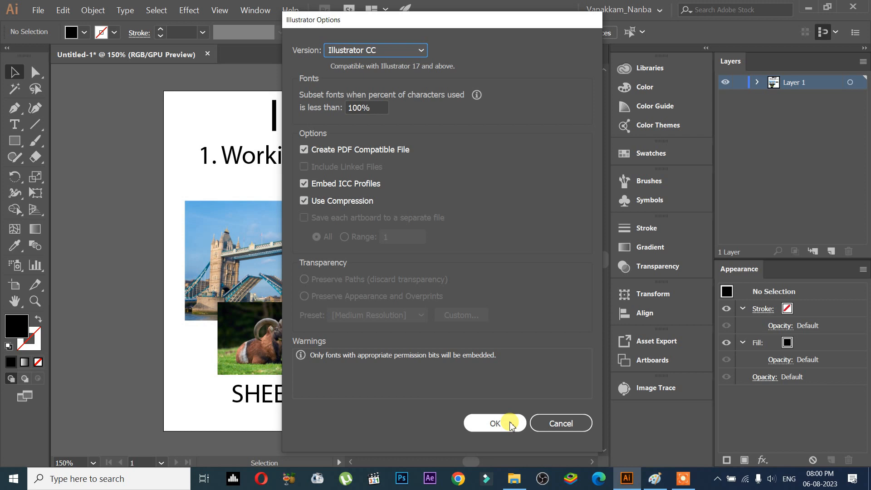
left_click(510, 424)
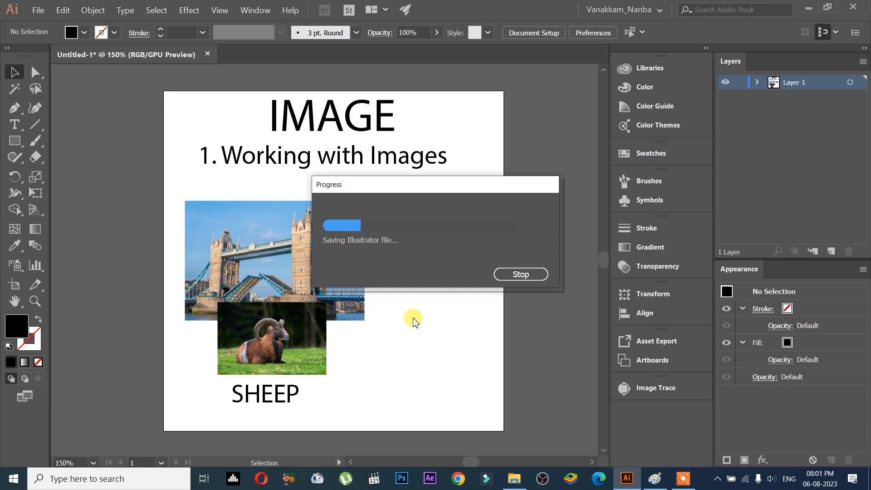
Open the project folder in File Explorer and examine the saved file and image files.
left_click(514, 479)
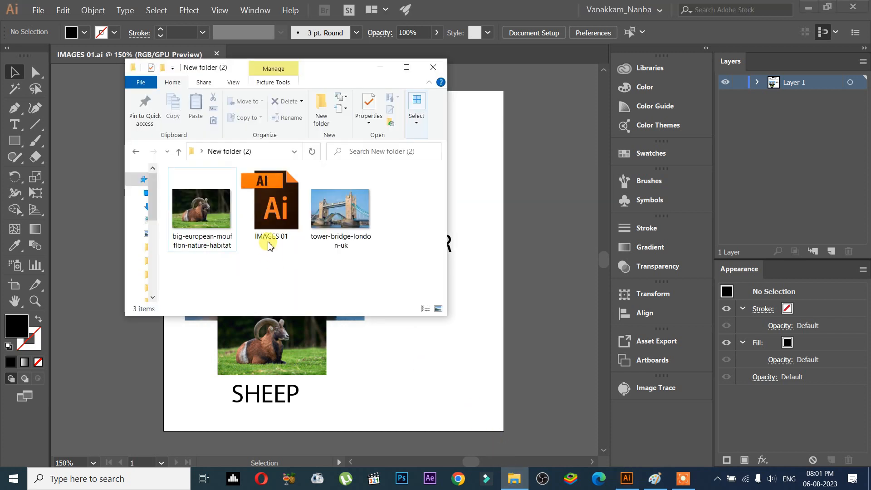
left_click(270, 244)
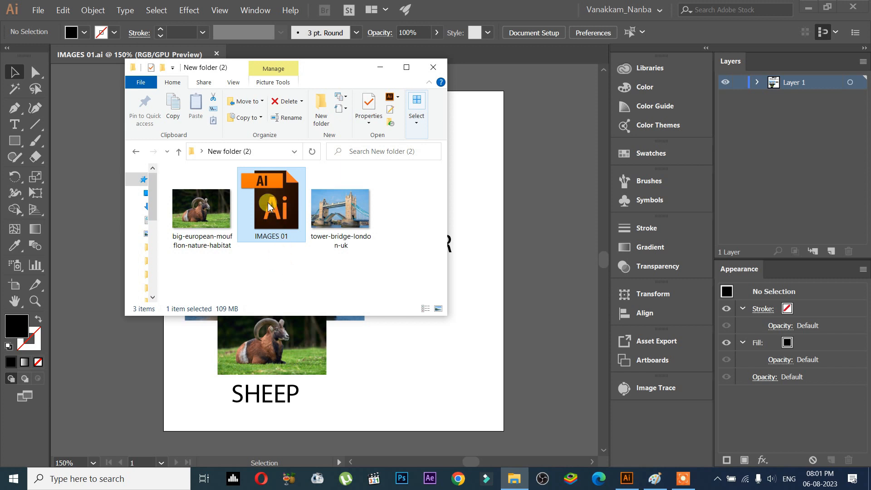
left_click(206, 217)
left_click(323, 238)
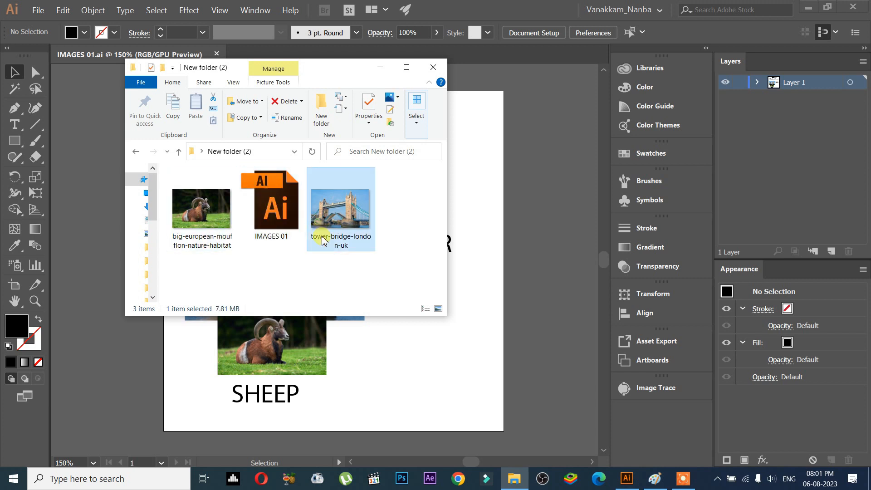
Select both the bridge and sheep images on the artboard and delete them.
left_click(419, 347)
left_click(344, 315)
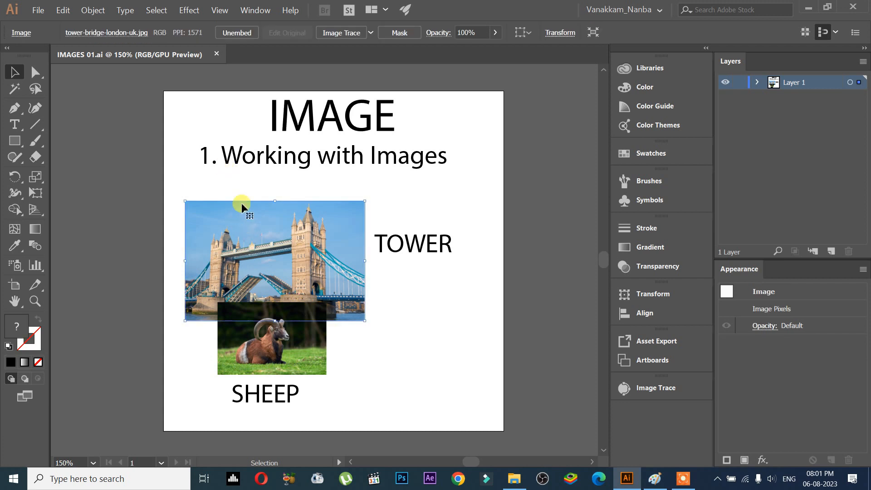
left_click(259, 337, "shift")
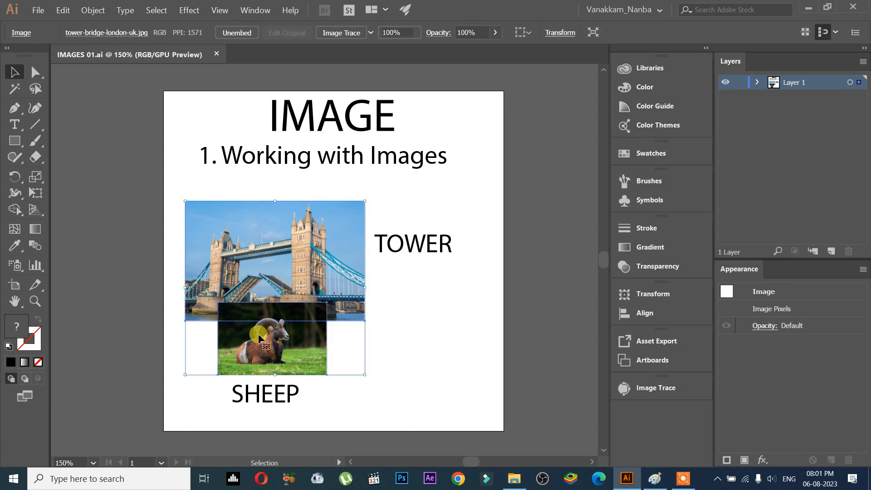
key("Delete")
Place the tower-bridge-london-uk image, drawing a frame below the subheading on the left side.
left_click(38, 10)
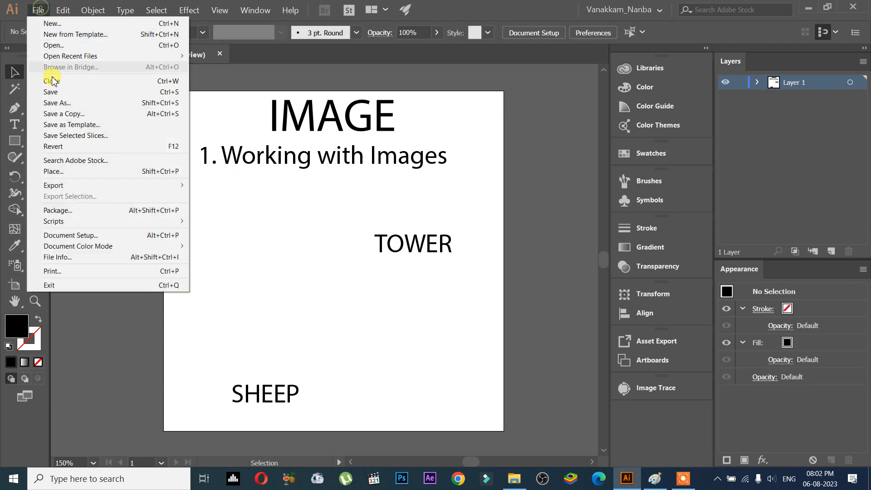
left_click(64, 171)
left_click(376, 242)
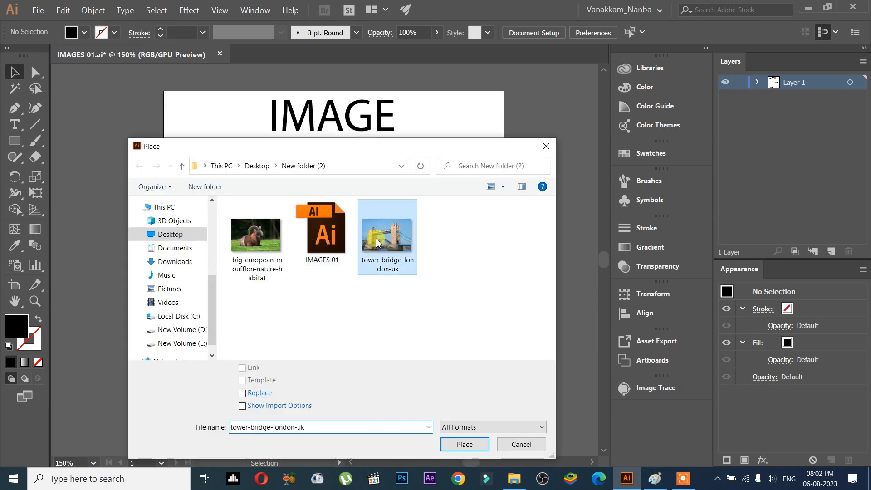
left_click(465, 444)
left_click_drag(204, 186, 383, 287)
Place the big-european-mouflon-nature-habitat image in a frame drawn below the bridge photo, above SHEEP.
left_click(38, 10)
left_click(64, 171)
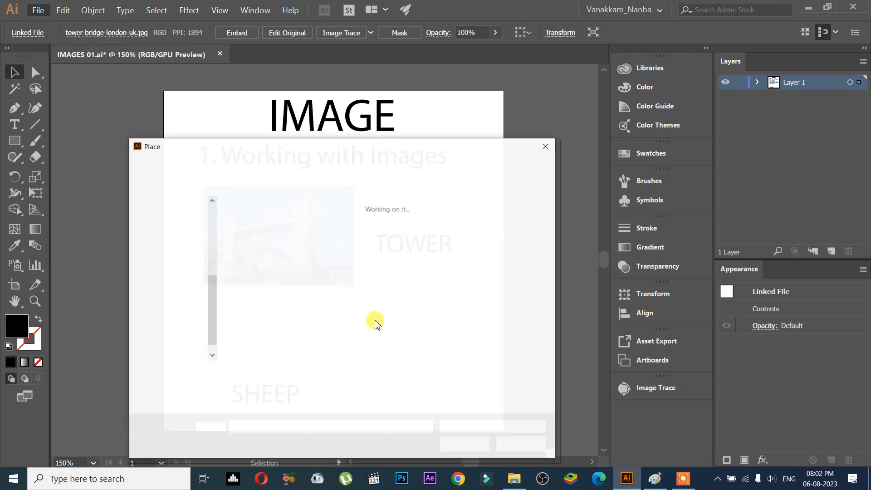
double_click(253, 244)
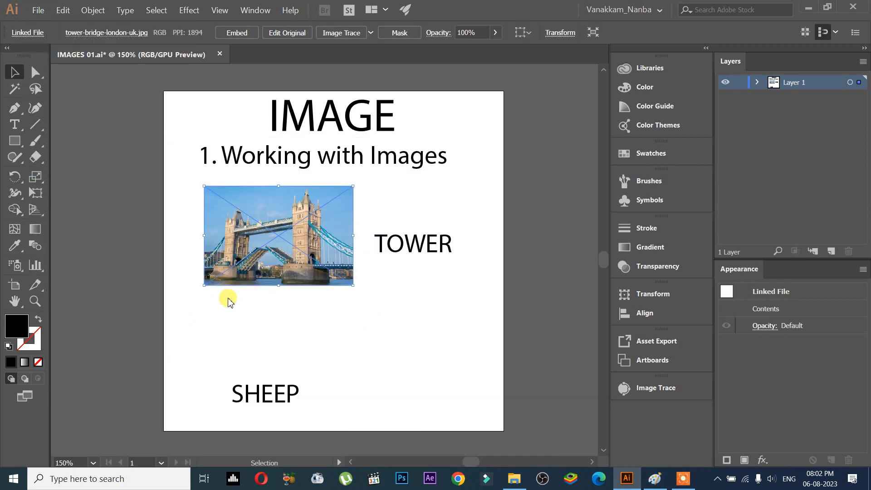
left_click_drag(221, 296, 320, 363)
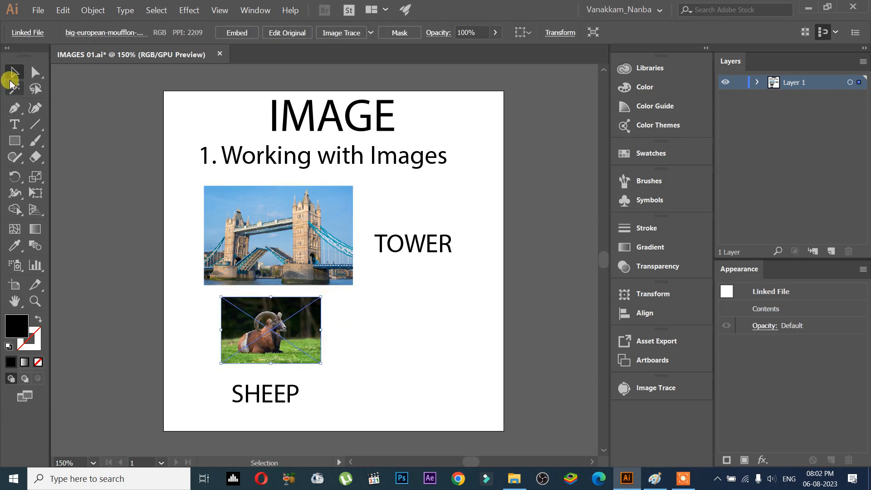
Select the placed images and the whole layout to inspect their linked-file details.
left_click(334, 268)
left_click(302, 302)
left_click(305, 258)
left_click(28, 32)
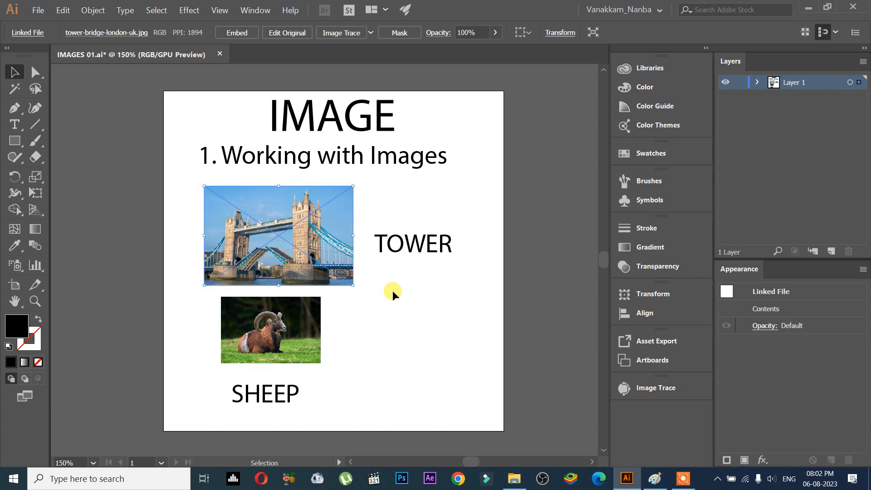
left_click(288, 317)
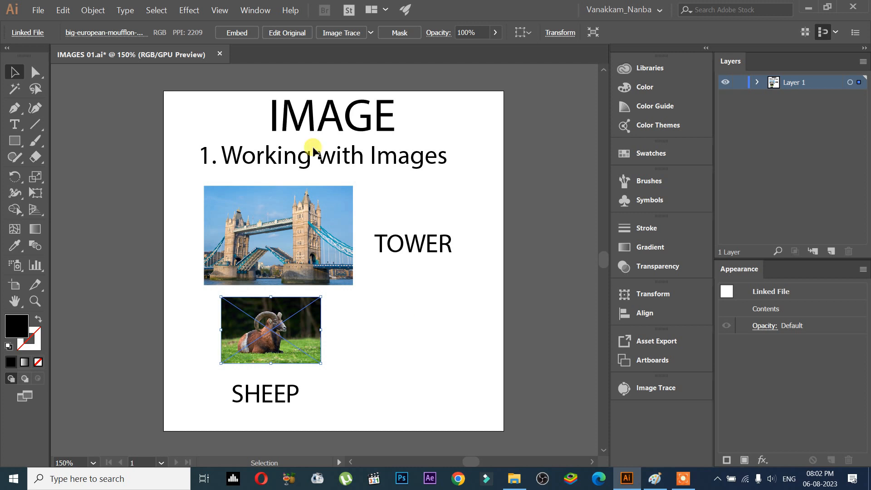
left_click_drag(159, 87, 529, 442)
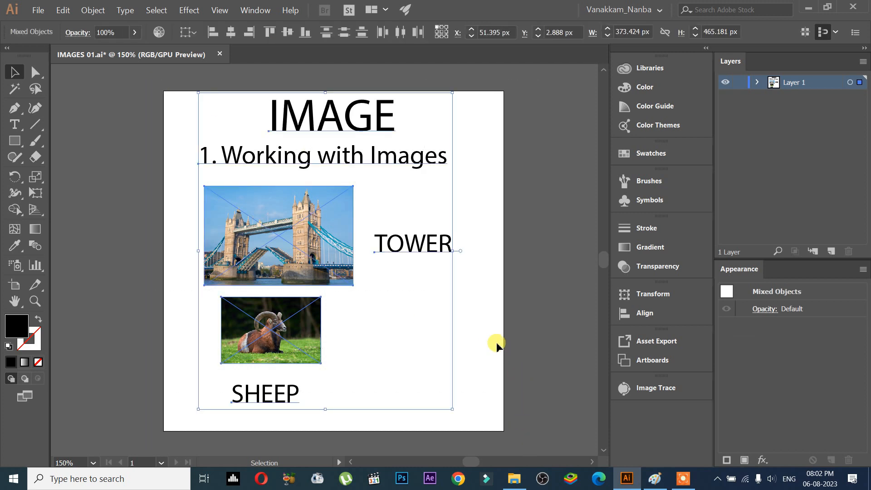
left_click(474, 275)
Change the subheading's font to MS Reference Sans Serif.
key("t")
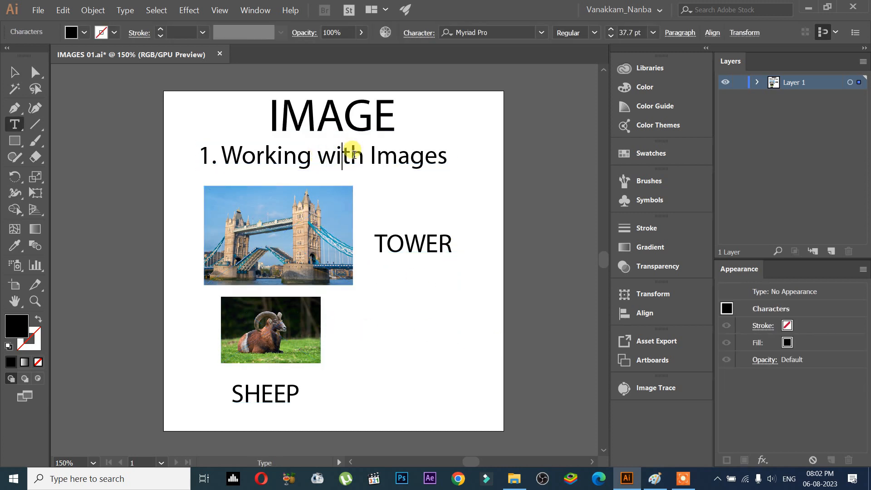
key("ctrl+a")
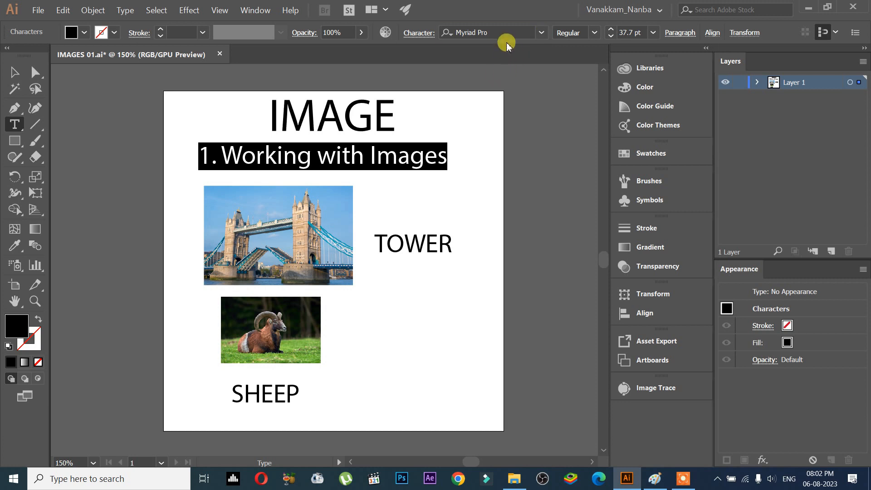
left_click(541, 32)
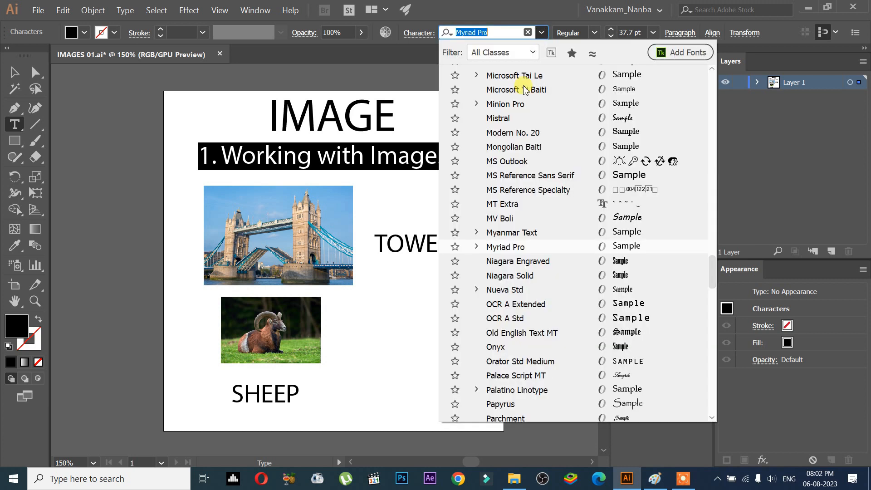
left_click(538, 176)
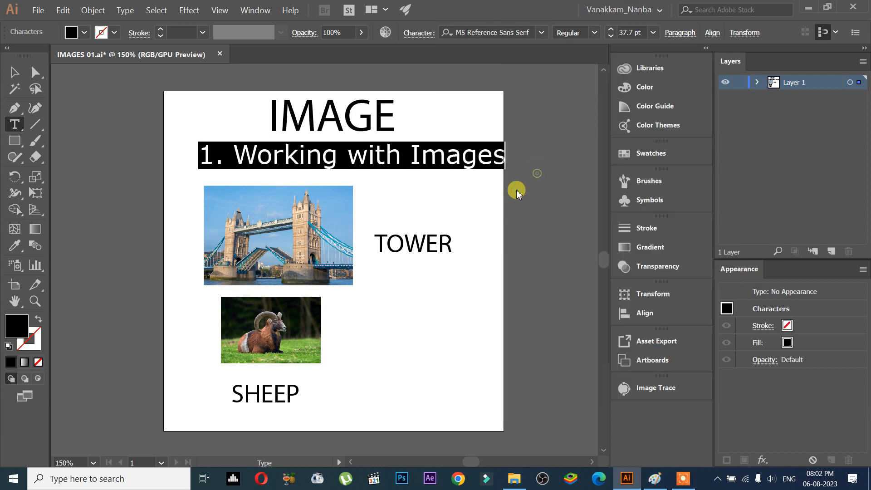
Change the TOWER label's font to Mistral.
left_click(437, 240)
left_click_drag(449, 239, 346, 231)
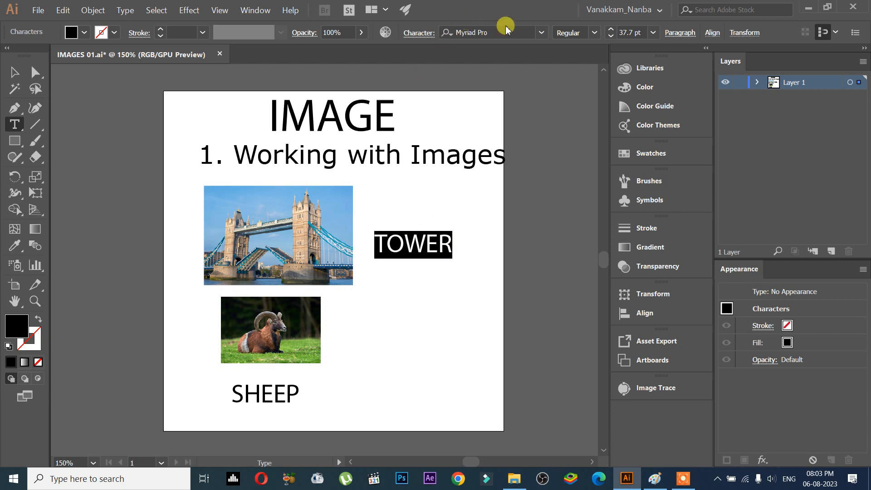
left_click(541, 33)
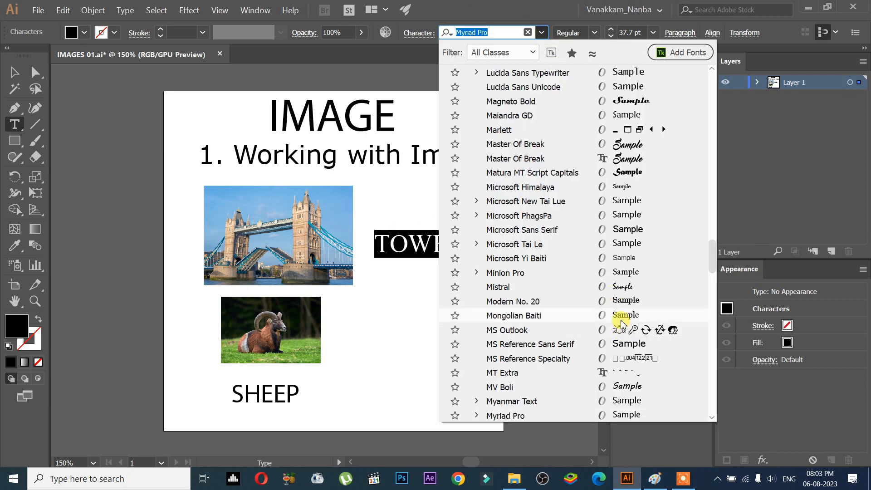
left_click(618, 286)
Change the SHEEP label's font to Planet Gamers DEMO.
left_click(244, 394)
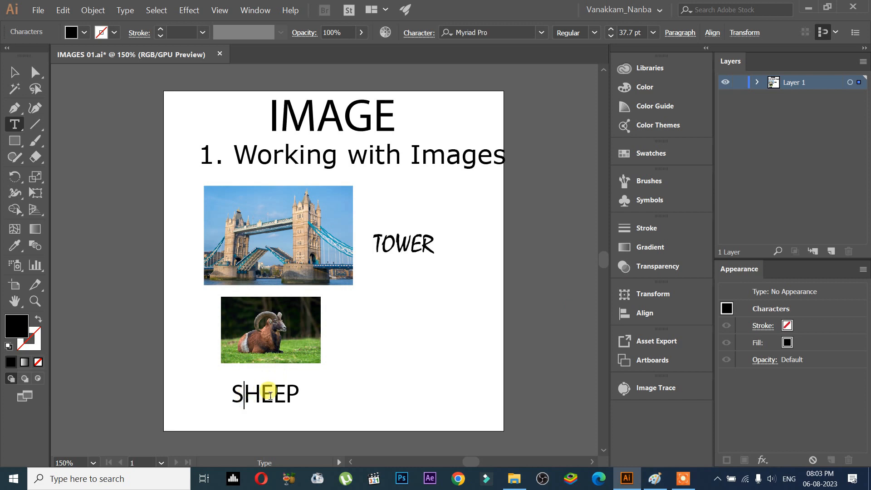
left_click_drag(297, 397, 198, 396)
left_click(541, 32)
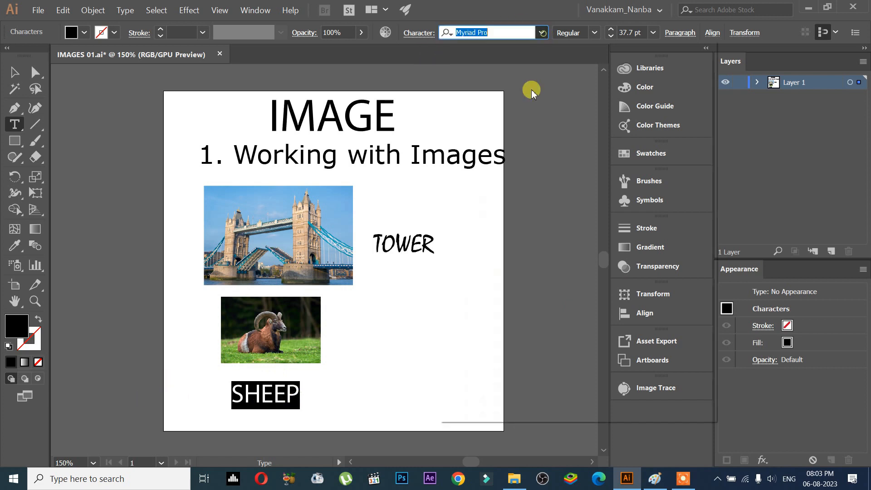
scroll(577, 254, "down", 4)
left_click(578, 242)
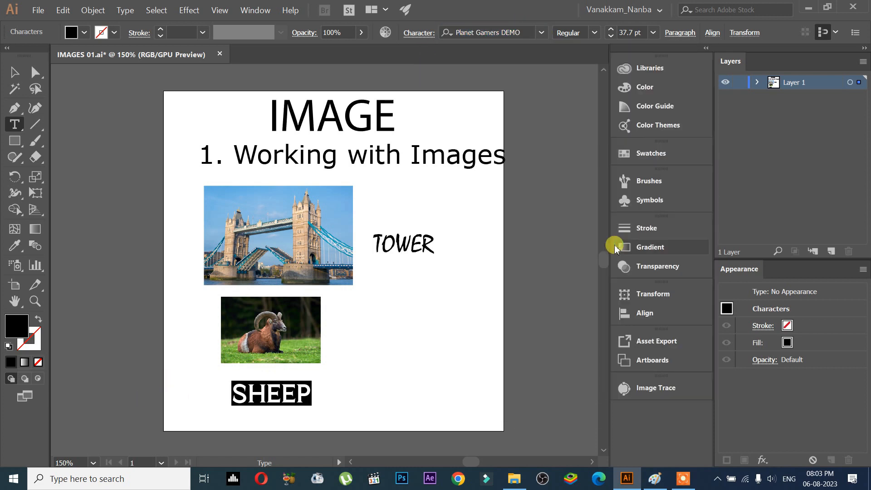
Move the IMAGE title slightly to the right.
left_click(14, 72)
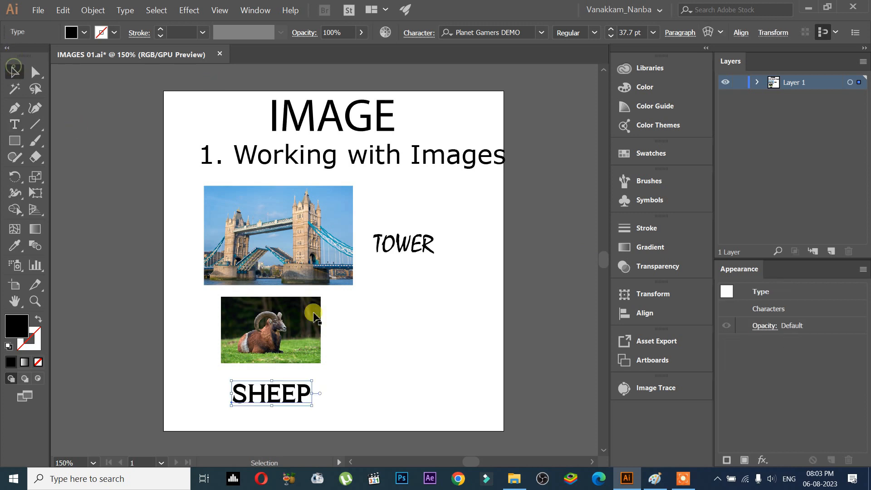
left_click_drag(385, 113, 406, 114)
left_click(285, 318)
left_click(233, 226)
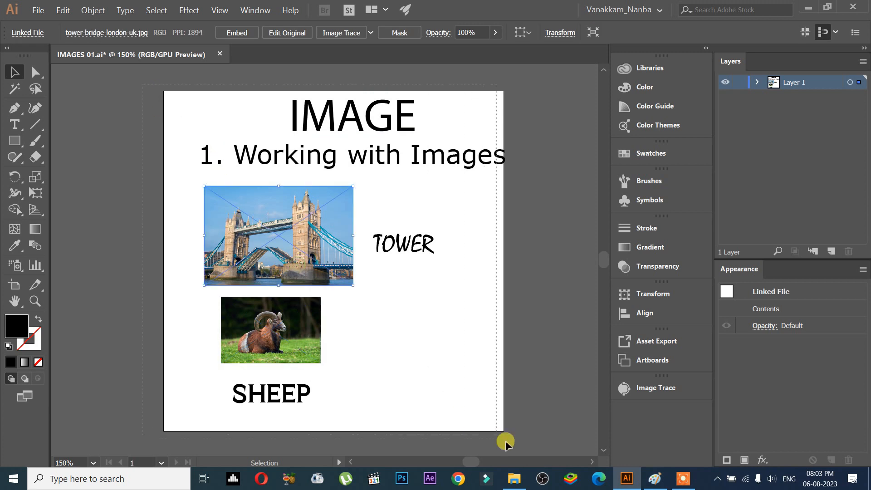
key("ctrl+a")
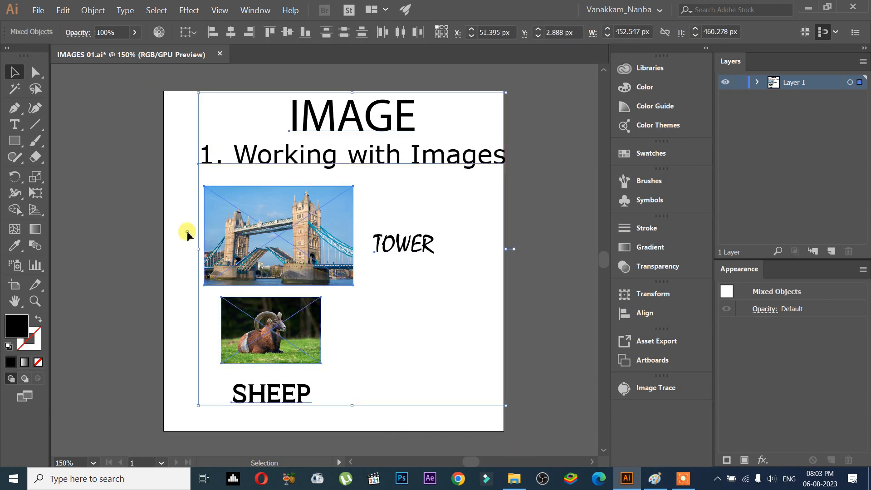
left_click(187, 230)
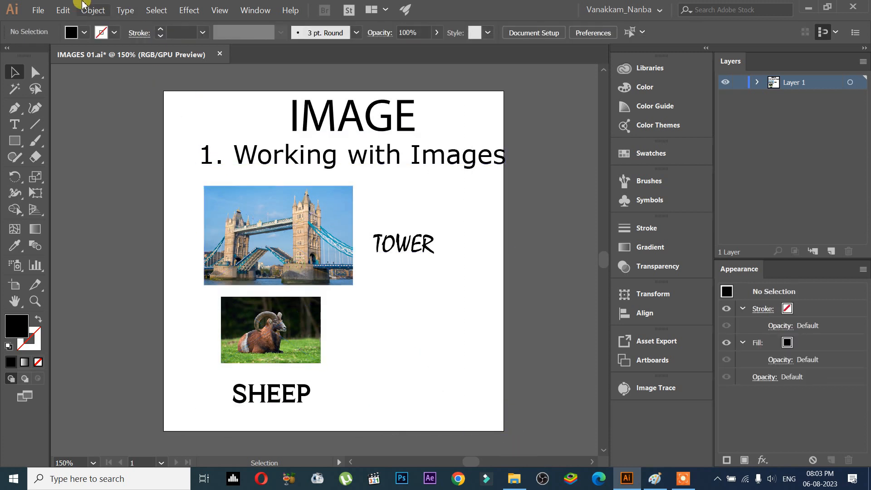
Package the document, saving first, into the IMAGES 01_Folder with linked files, fonts and a report.
left_click(38, 11)
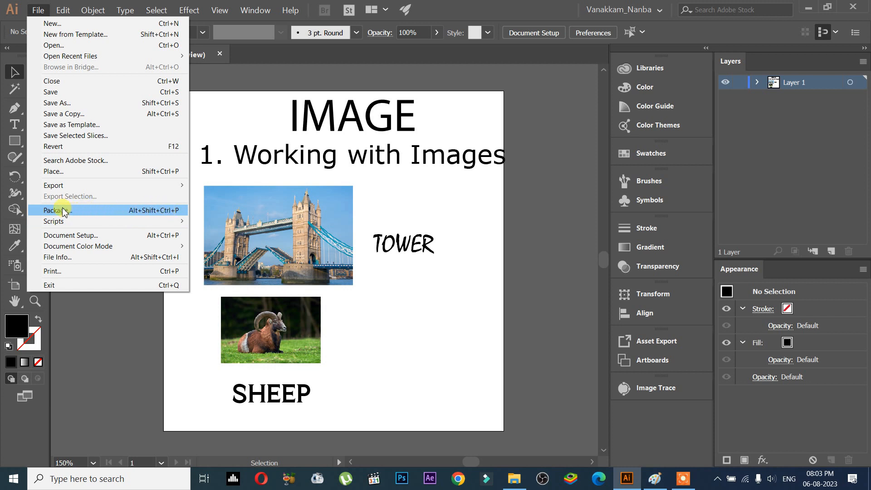
left_click(92, 212)
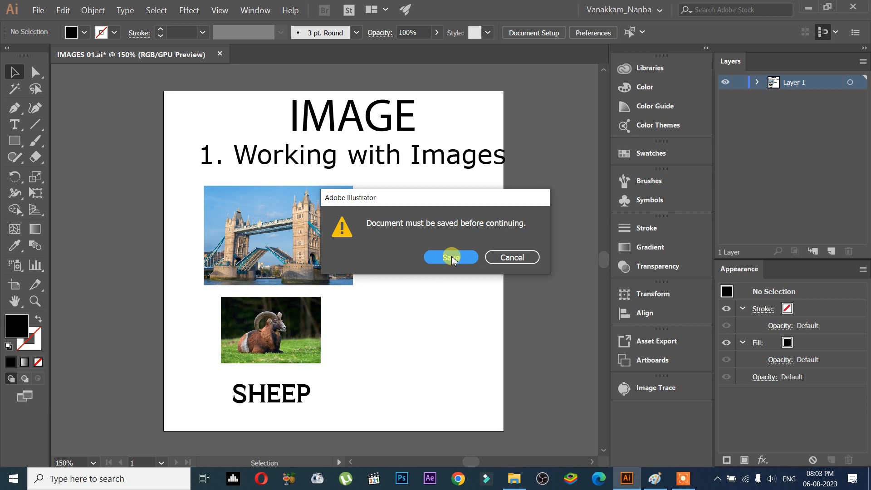
left_click(470, 263)
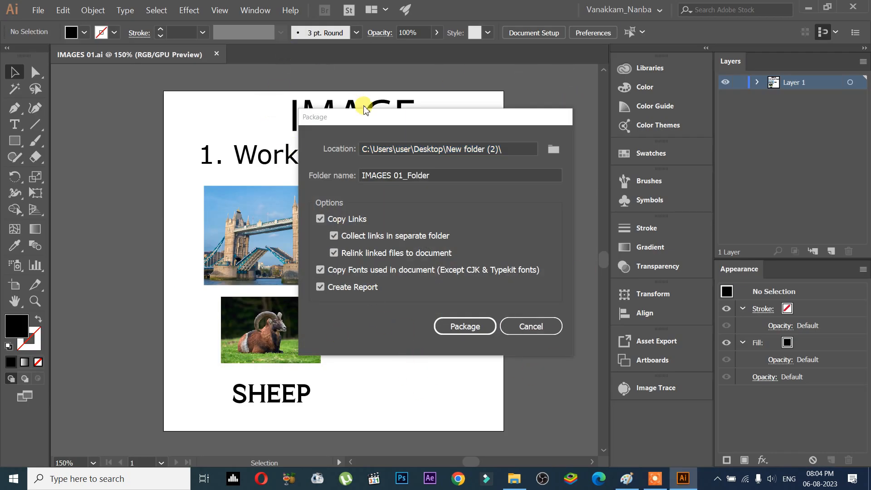
left_click_drag(370, 121, 522, 133)
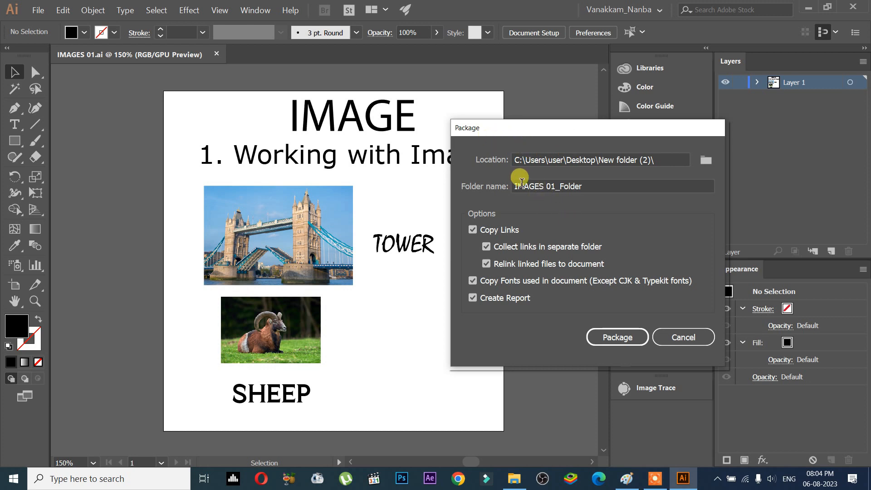
left_click_drag(584, 187, 567, 186)
left_click(590, 186)
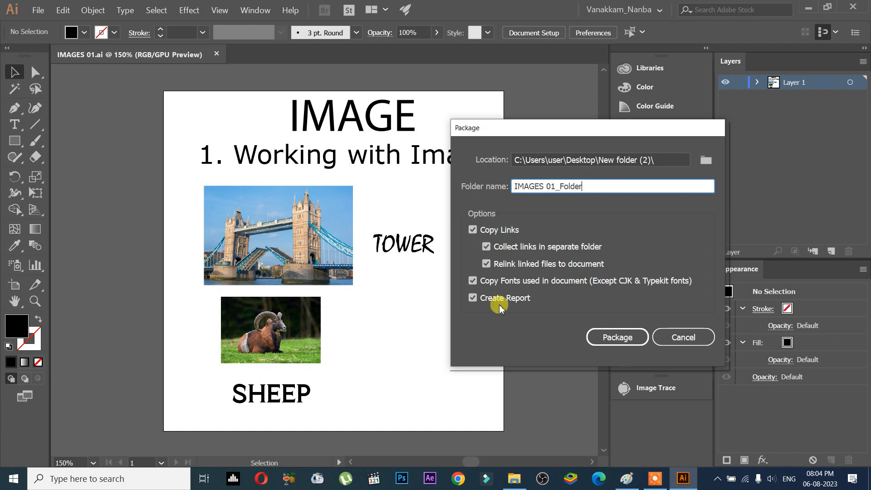
left_click(613, 340)
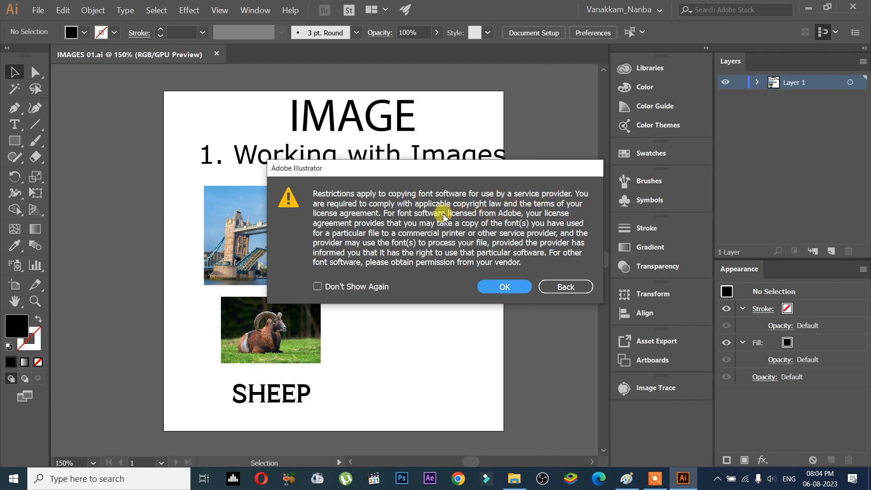
left_click(492, 291)
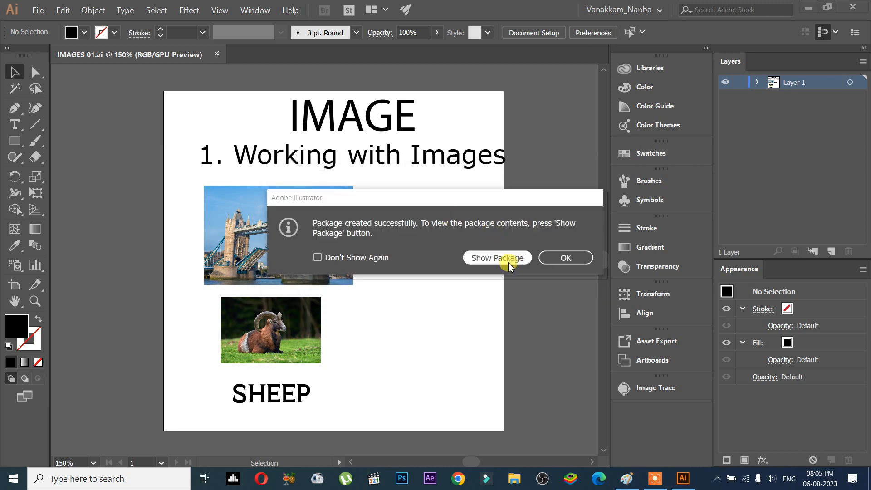
Show the package folder, select its contents and open the IMAGES 01 Report text file.
left_click(498, 258)
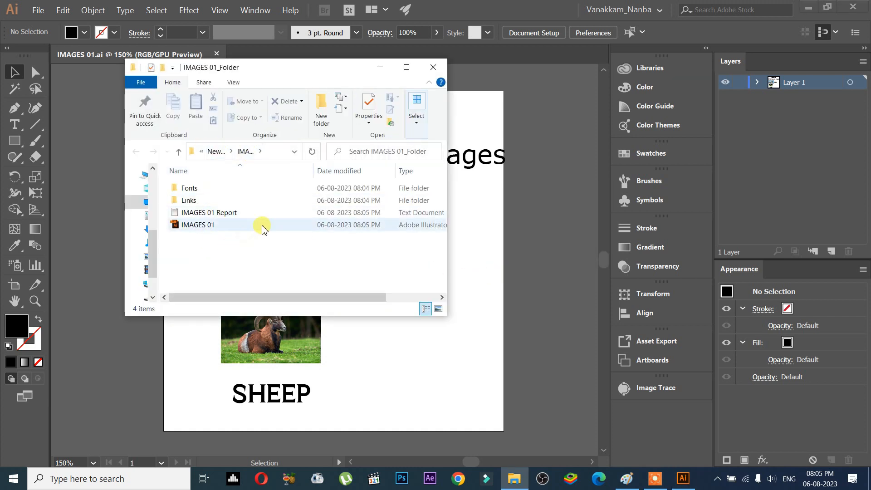
left_click_drag(244, 247, 180, 160)
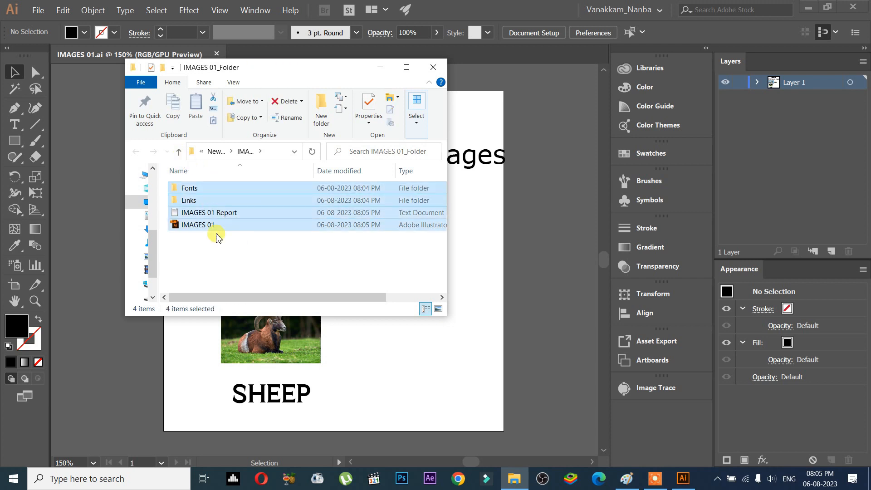
left_click(212, 246)
left_click(199, 226)
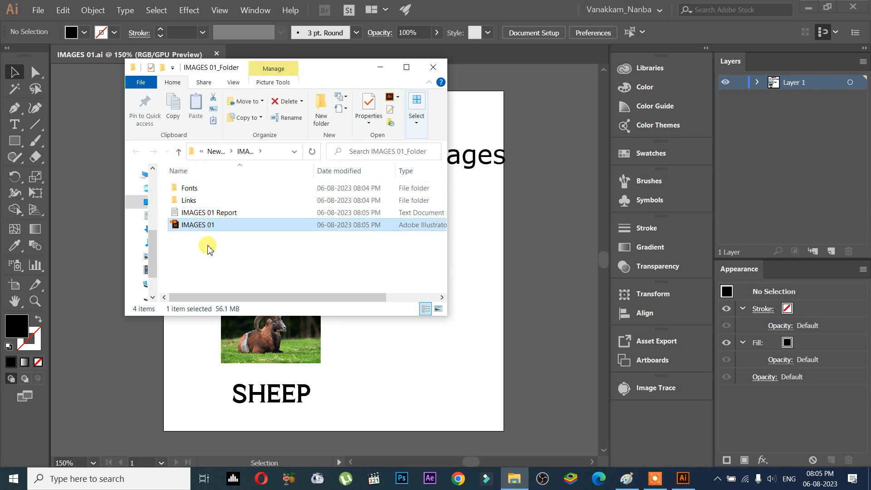
left_click(206, 213)
double_click(220, 216)
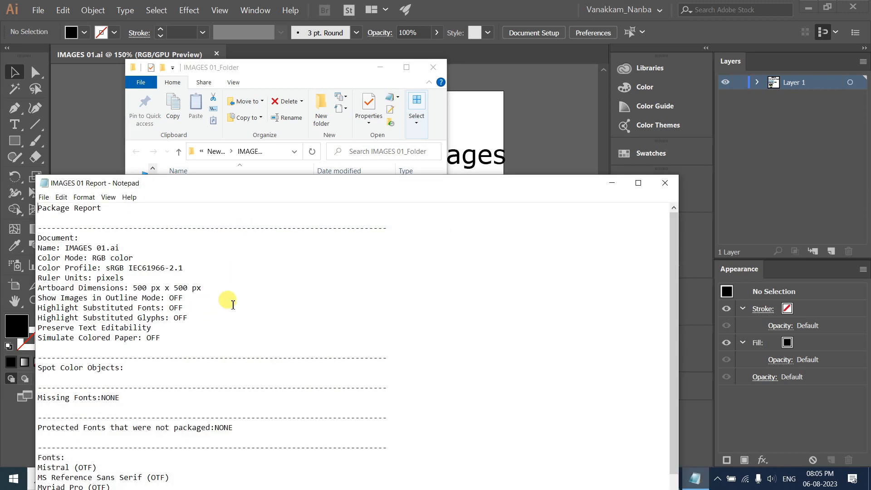
Read through the package report's document and font details, then close the report.
scroll(231, 304, "down", 4)
scroll(234, 309, "up", 2)
scroll(192, 279, "up", 2)
left_click(239, 283, "shift")
left_click(148, 245)
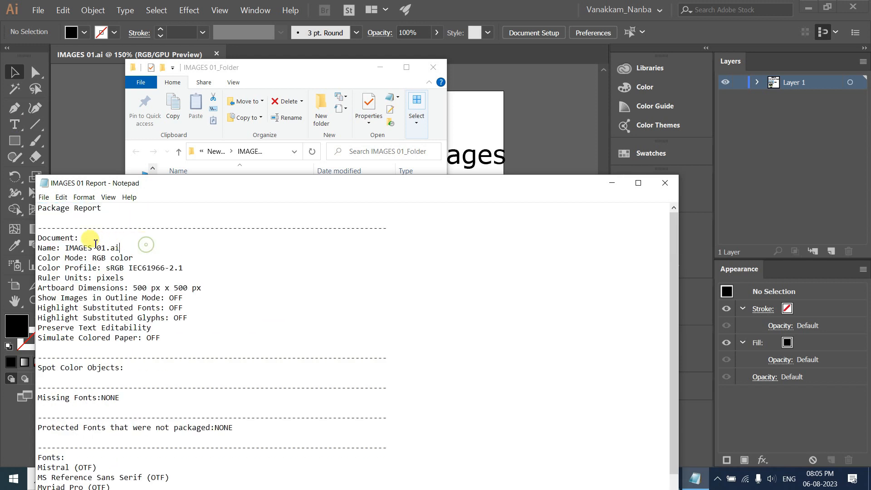
left_click_drag(106, 257, 124, 287)
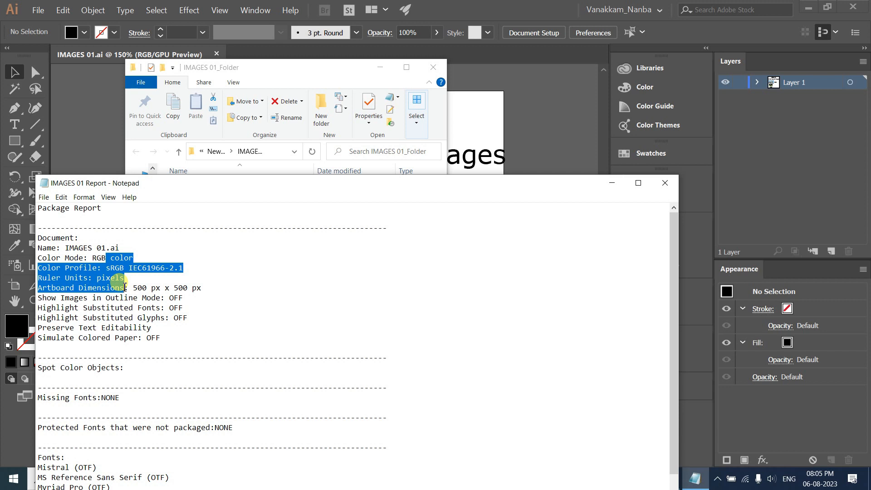
left_click(200, 287)
left_click_drag(197, 260, 230, 487)
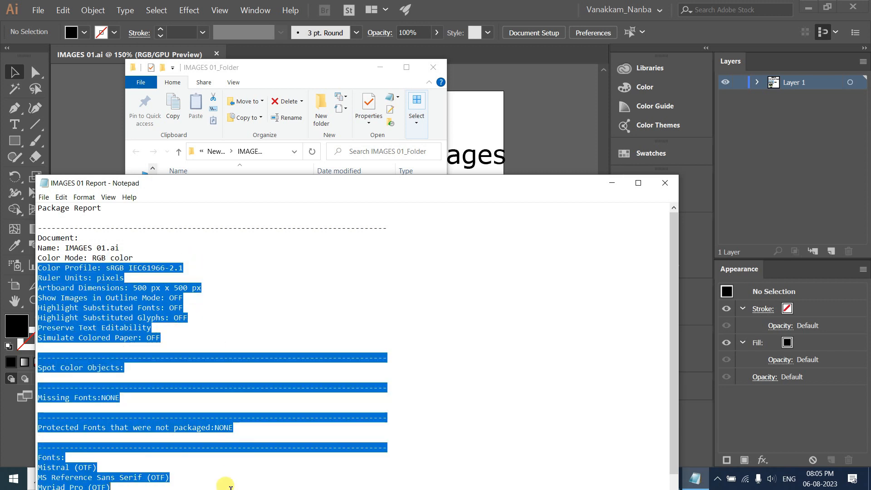
left_click(664, 183)
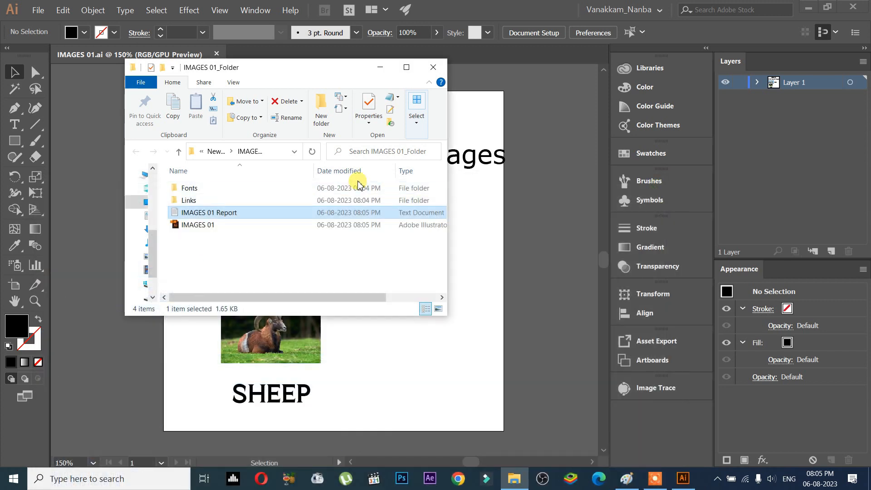
Browse the package's Links folder images and the Fonts folder, then return to the document.
double_click(231, 201)
left_click(201, 192)
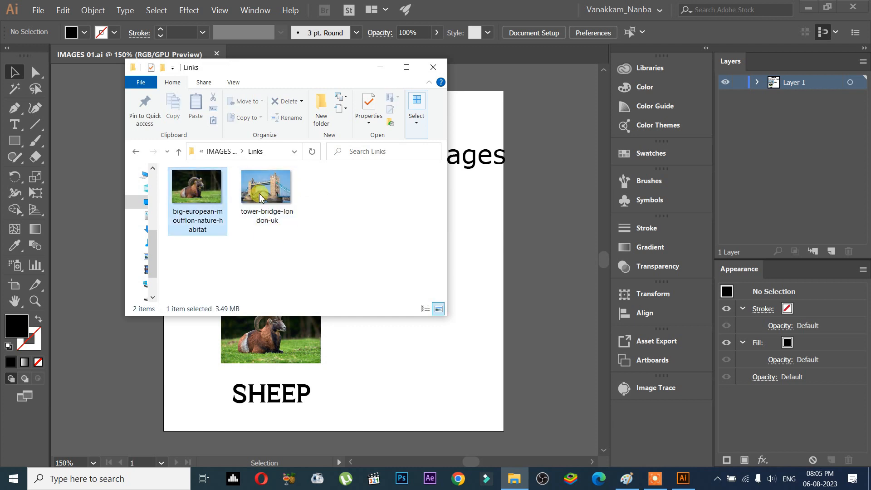
left_click(260, 193)
key("alt+Up")
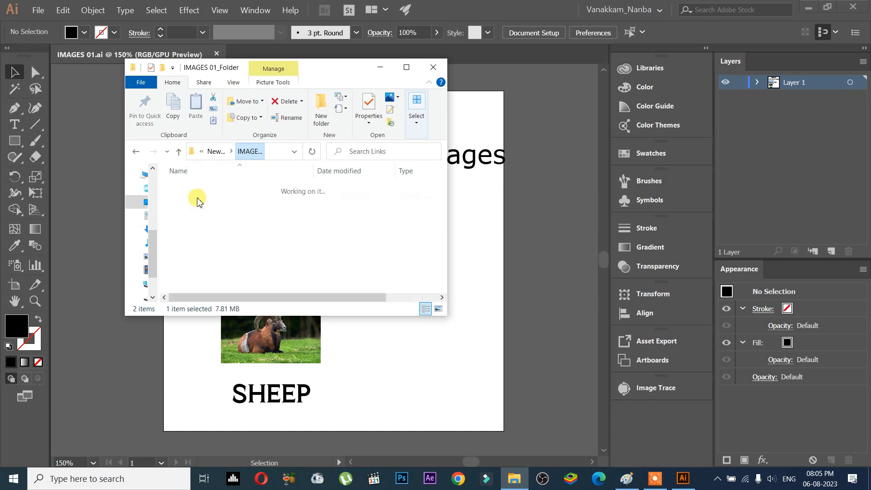
double_click(215, 186)
left_click_drag(300, 247, 239, 139)
left_click(377, 203)
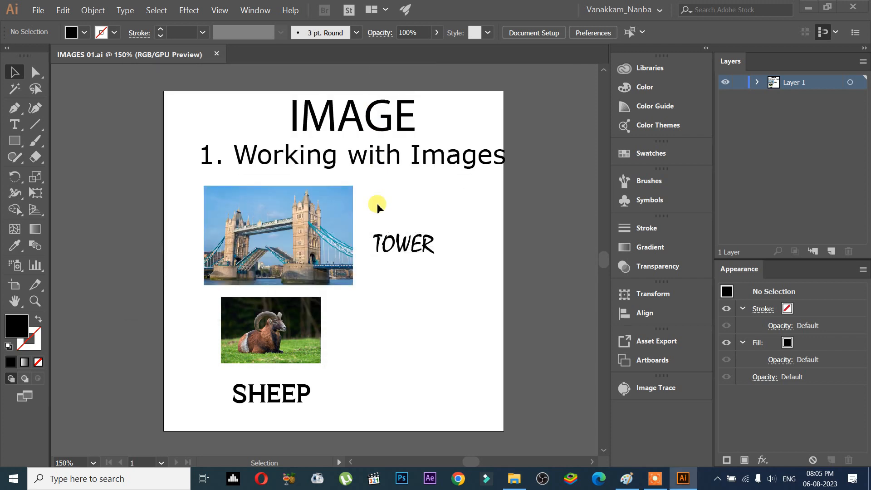
Select the heading, TOWER and SHEEP labels in turn to inspect their fonts.
left_click(387, 108)
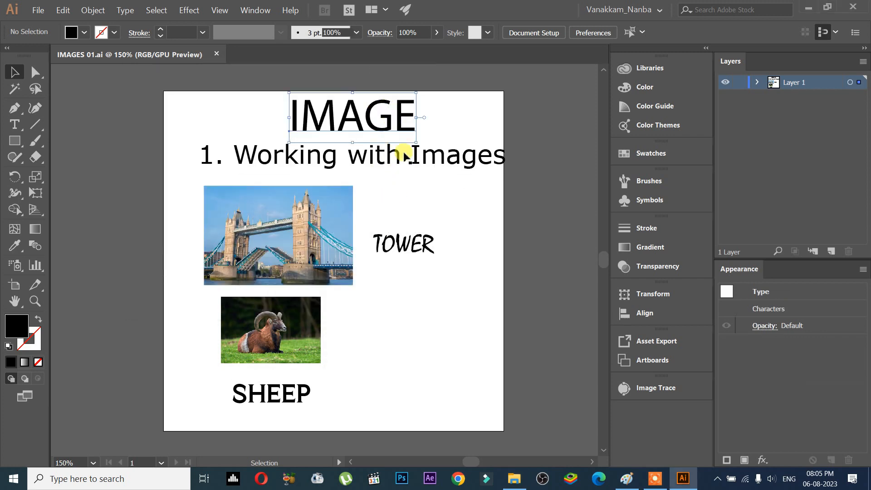
left_click(415, 250)
left_click(286, 393)
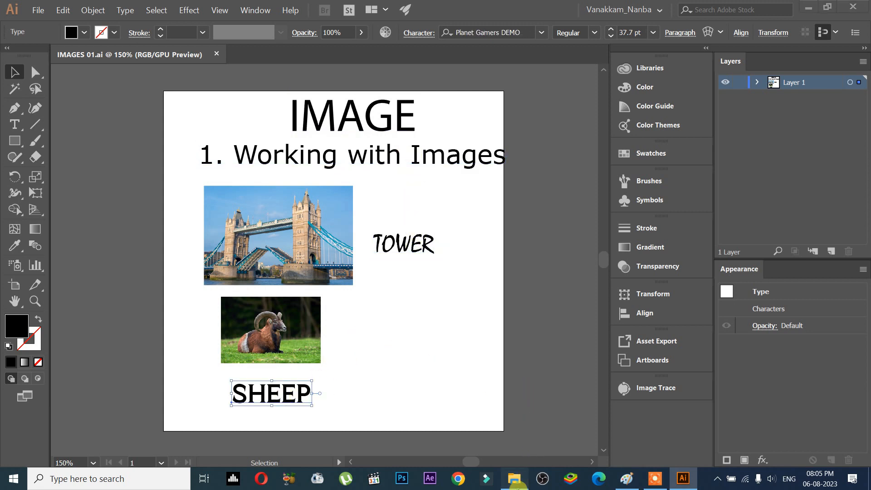
Browse the package's Fonts and Links folders again, then close the folder window.
left_click(514, 478)
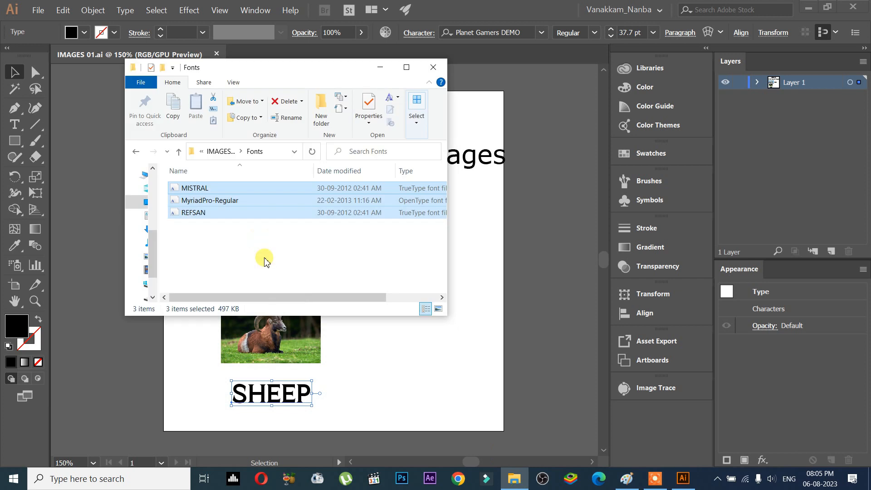
left_click(225, 152)
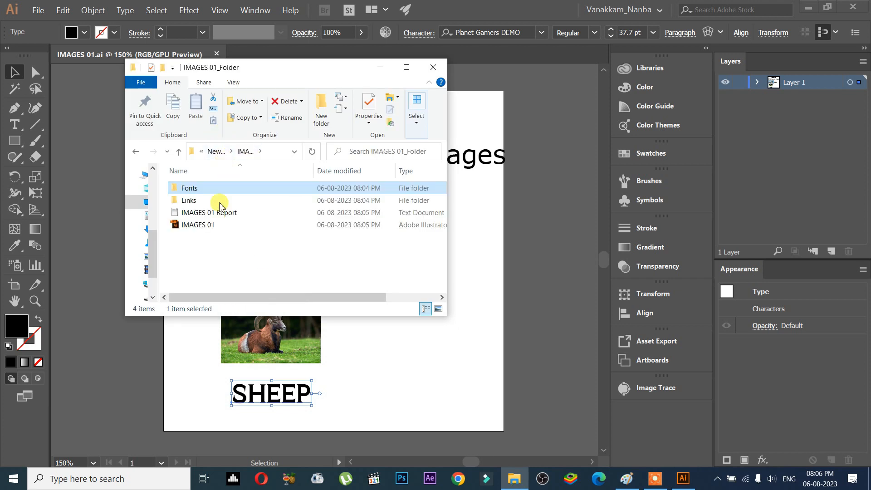
left_click_drag(205, 227, 217, 248)
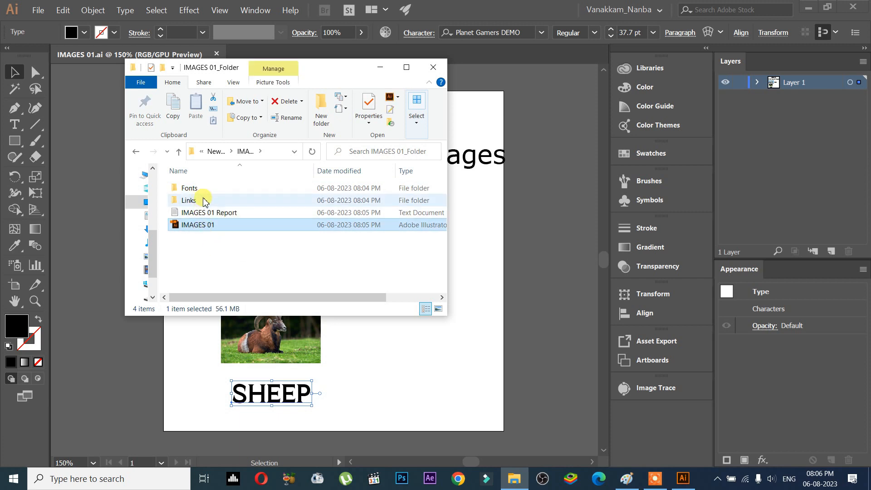
double_click(203, 200)
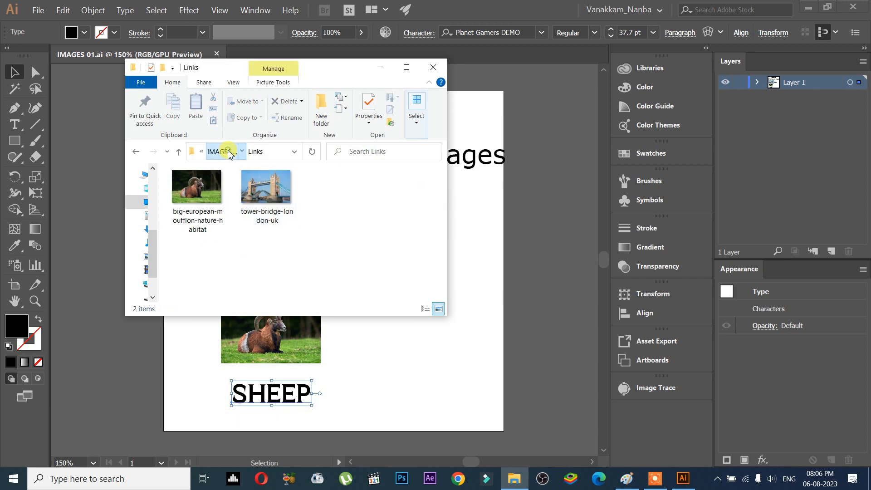
left_click(226, 152)
left_click(210, 192)
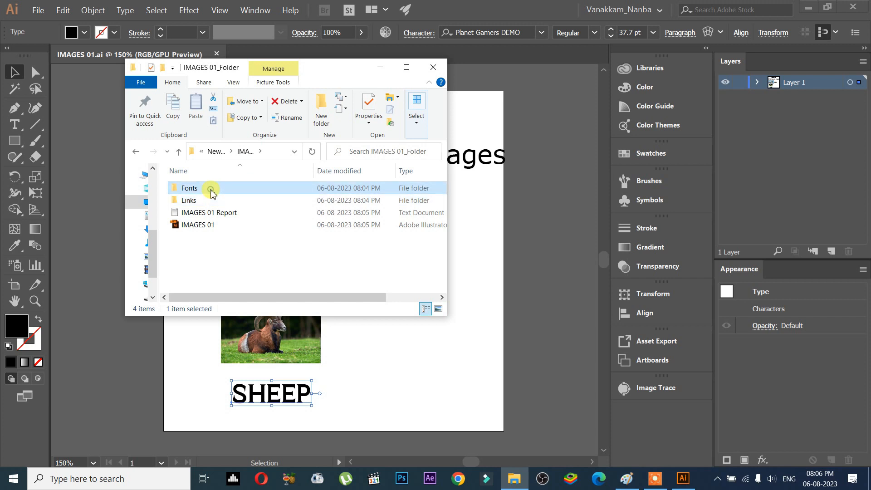
left_click_drag(218, 227, 204, 159)
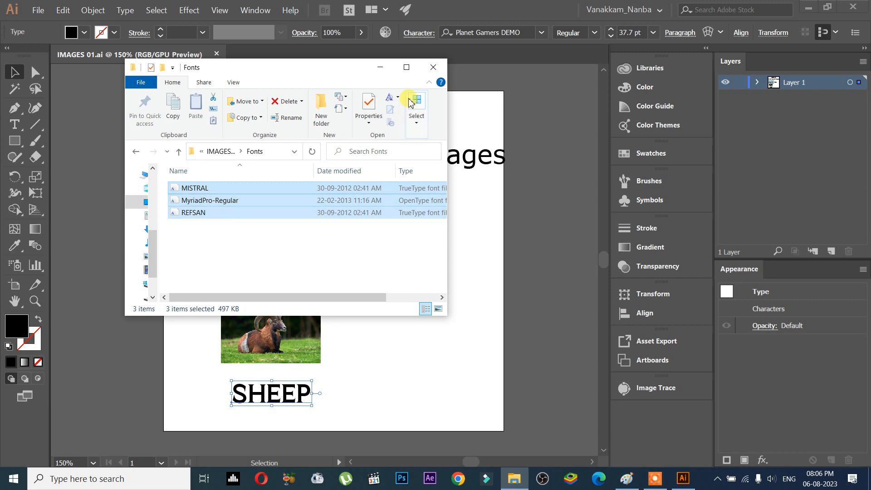
left_click(433, 67)
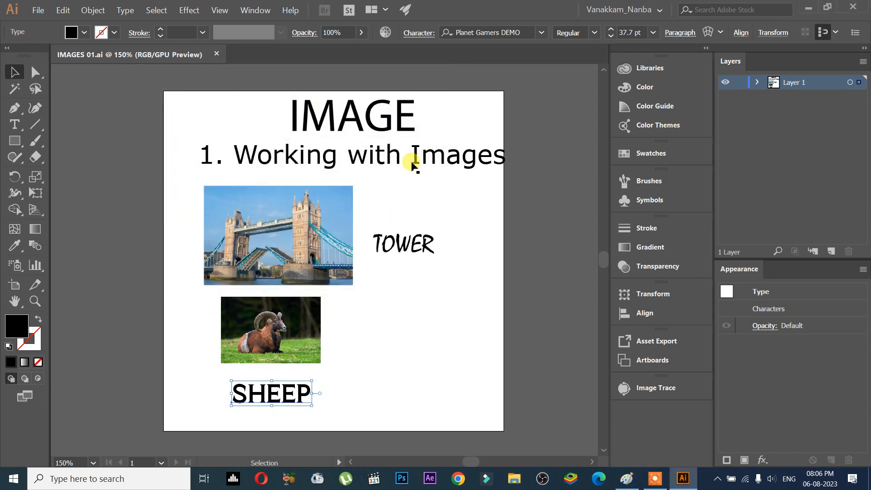
Move the '1. Working with Images' heading slightly to the left.
left_click_drag(420, 158, 411, 157)
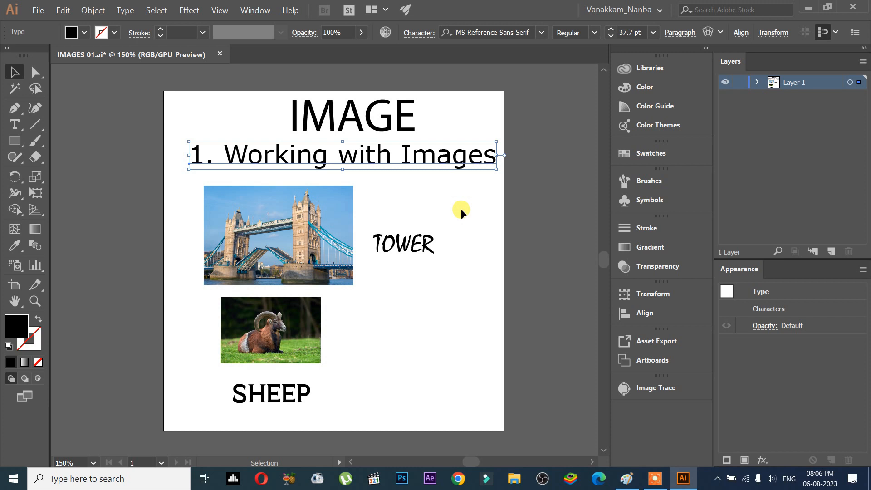
Delete the SHEEP and TOWER text labels from the artboard.
left_click_drag(394, 359, 313, 399)
left_click(330, 398)
key("Delete")
left_click_drag(411, 246, 437, 253)
key("Delete")
Move the tower image toward the artboard's right side.
left_click_drag(256, 277, 264, 317)
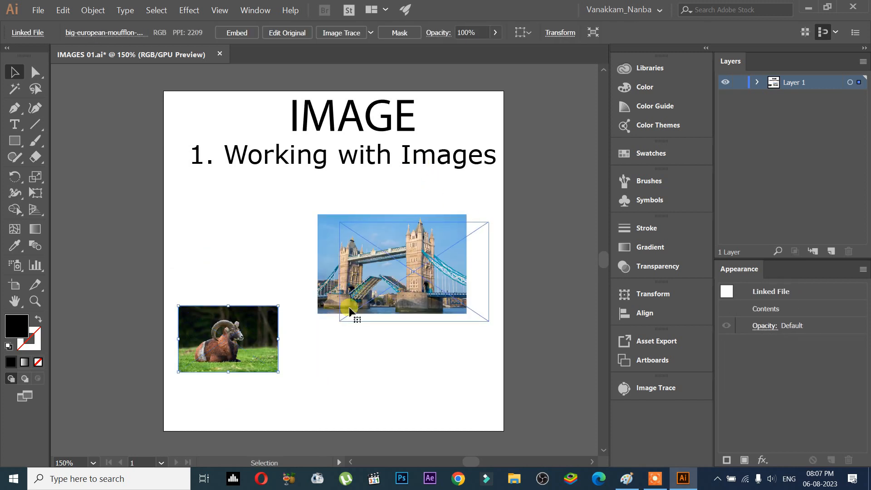